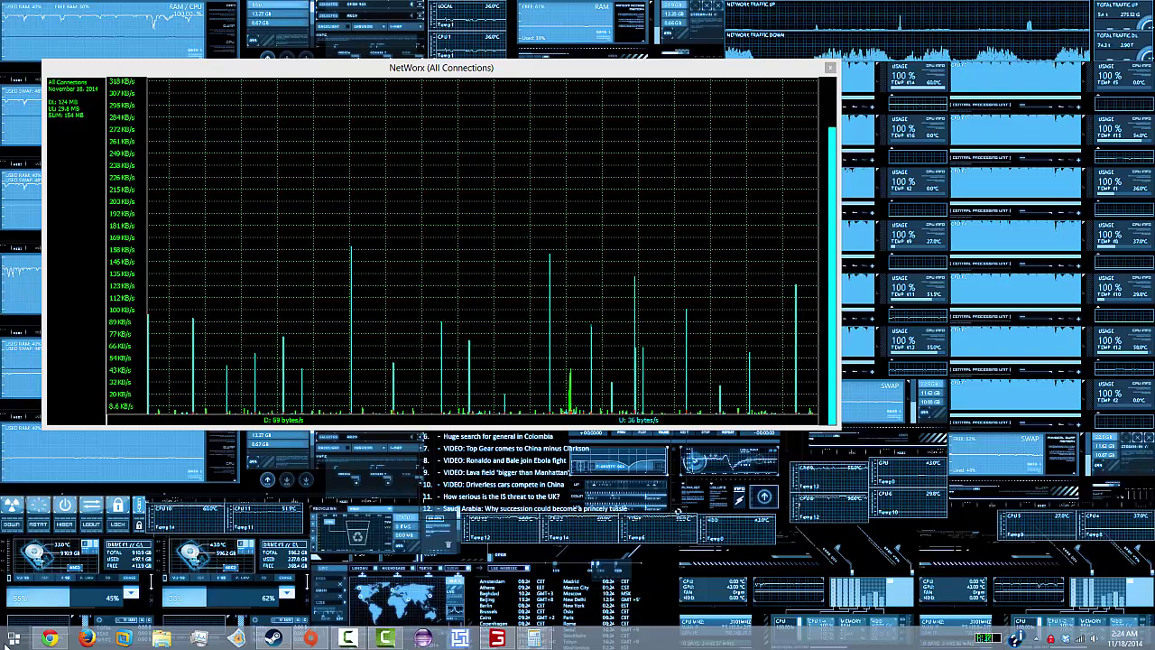
# Enable the NetWorx Desk Band toolbar in Taskbar Properties and apply it
pyautogui.click(14, 637)
pyautogui.click(452, 567)
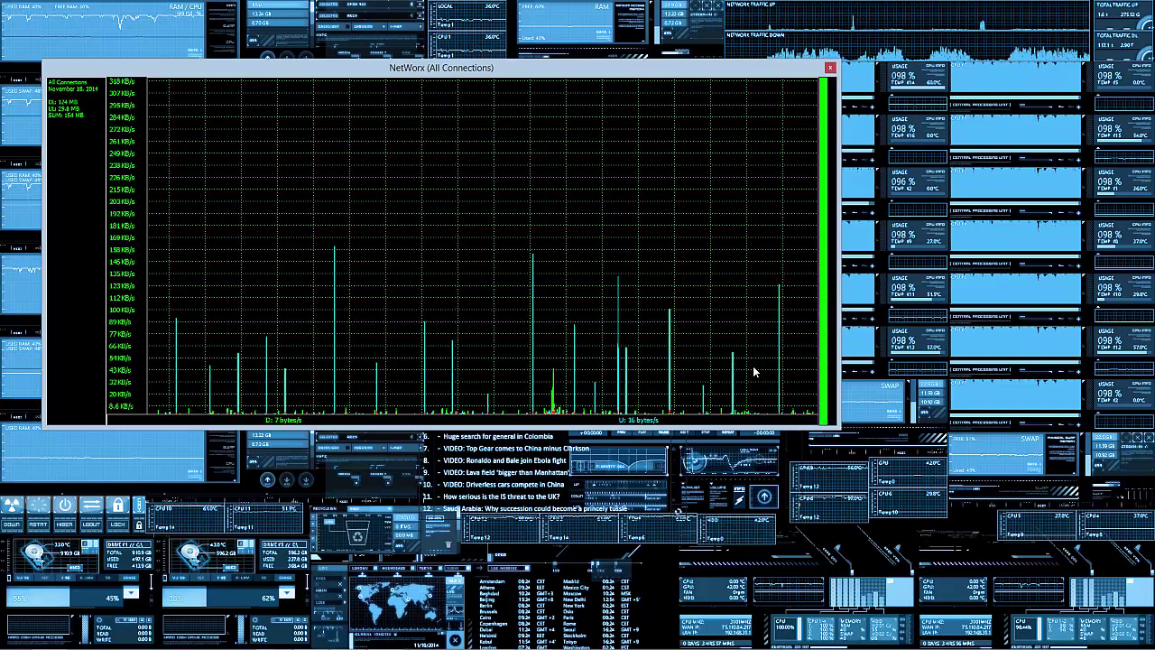
pyautogui.moveTo(745, 645)
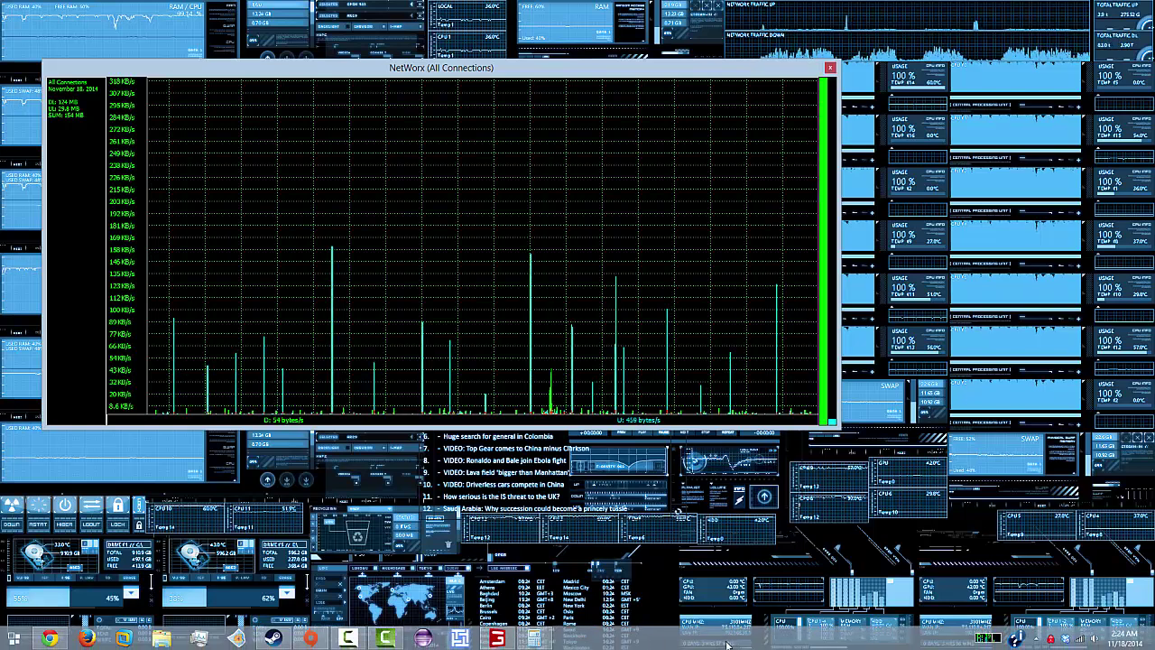
pyautogui.rightClick(729, 644)
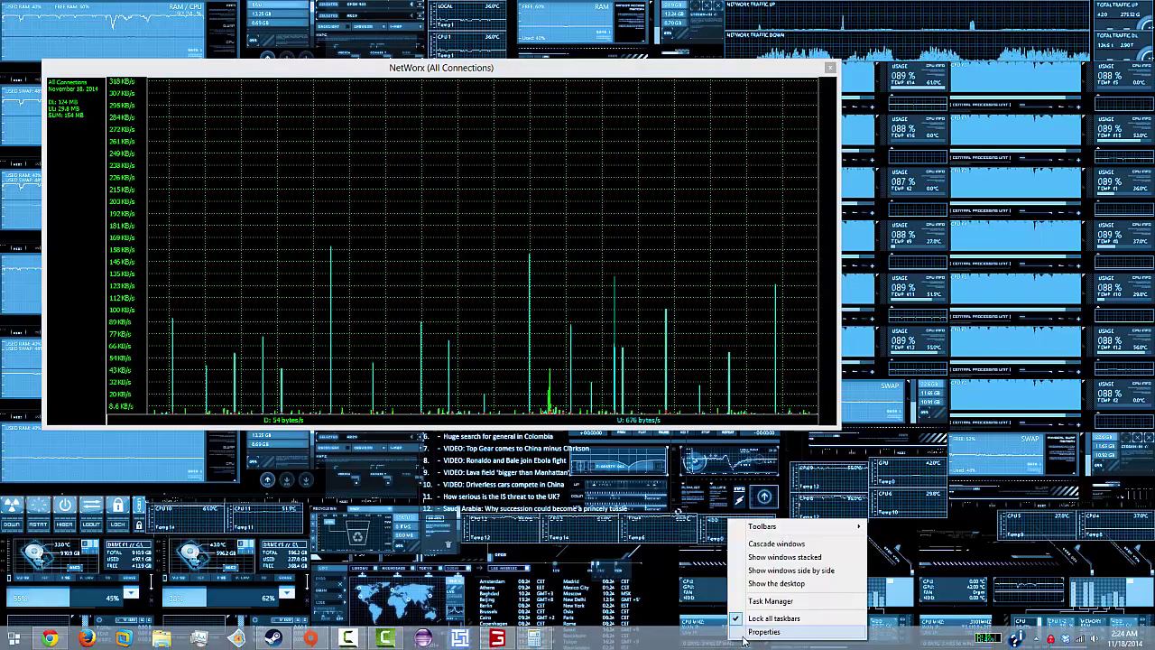
pyautogui.click(764, 631)
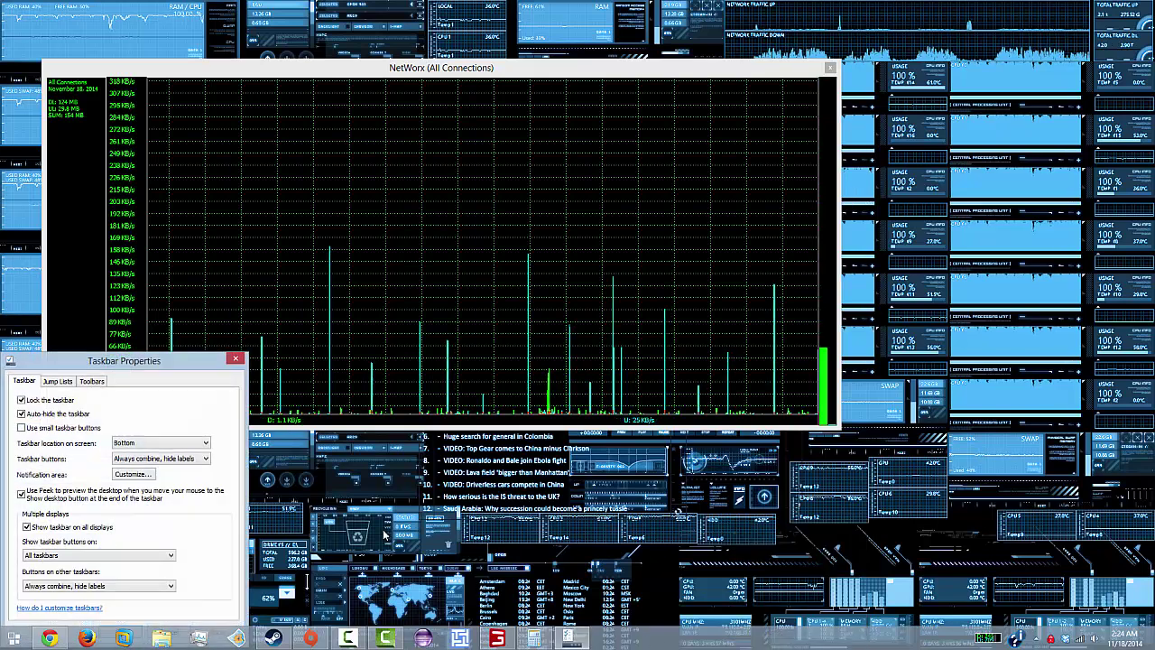
pyautogui.click(91, 379)
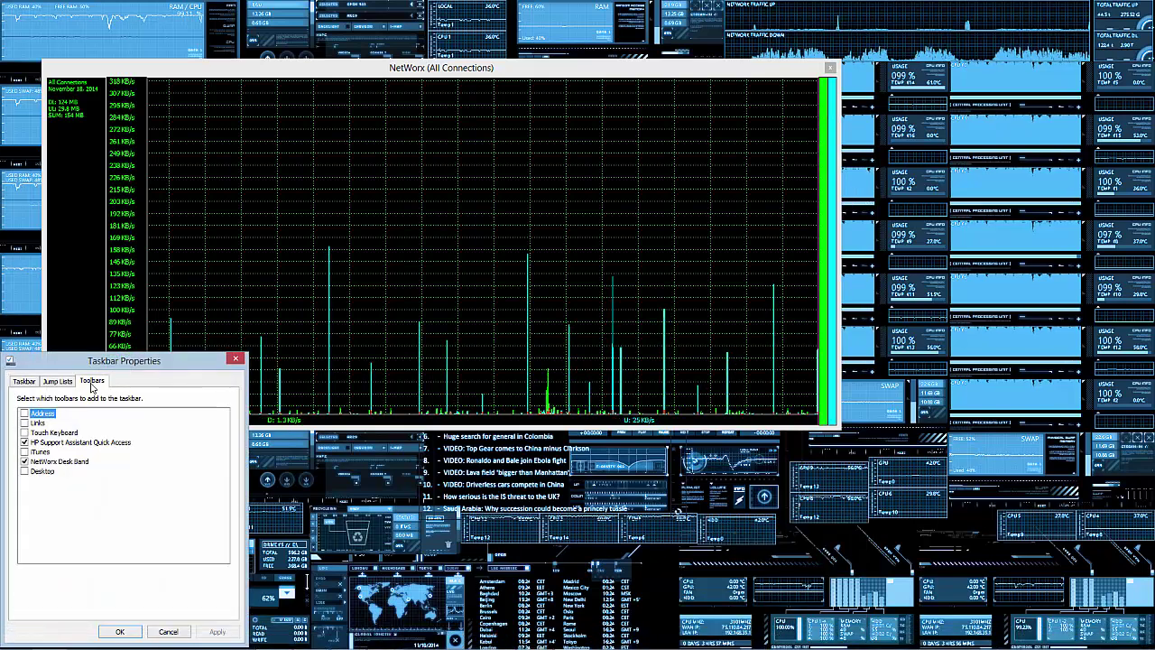
pyautogui.click(43, 463)
pyautogui.click(217, 631)
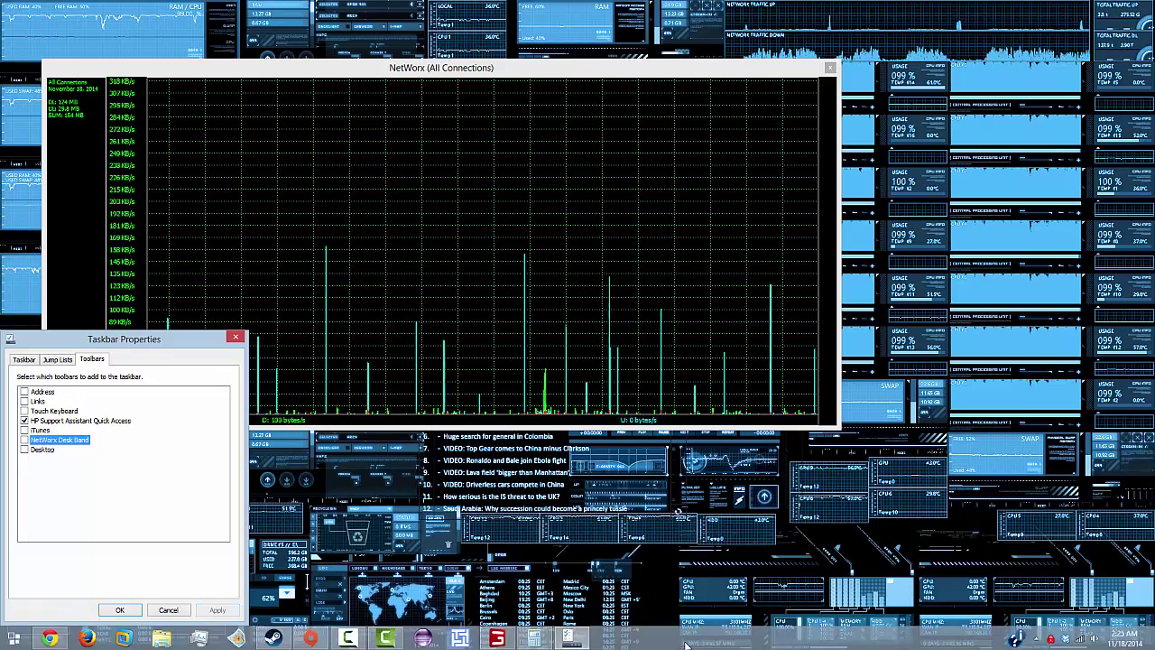
pyautogui.click(25, 439)
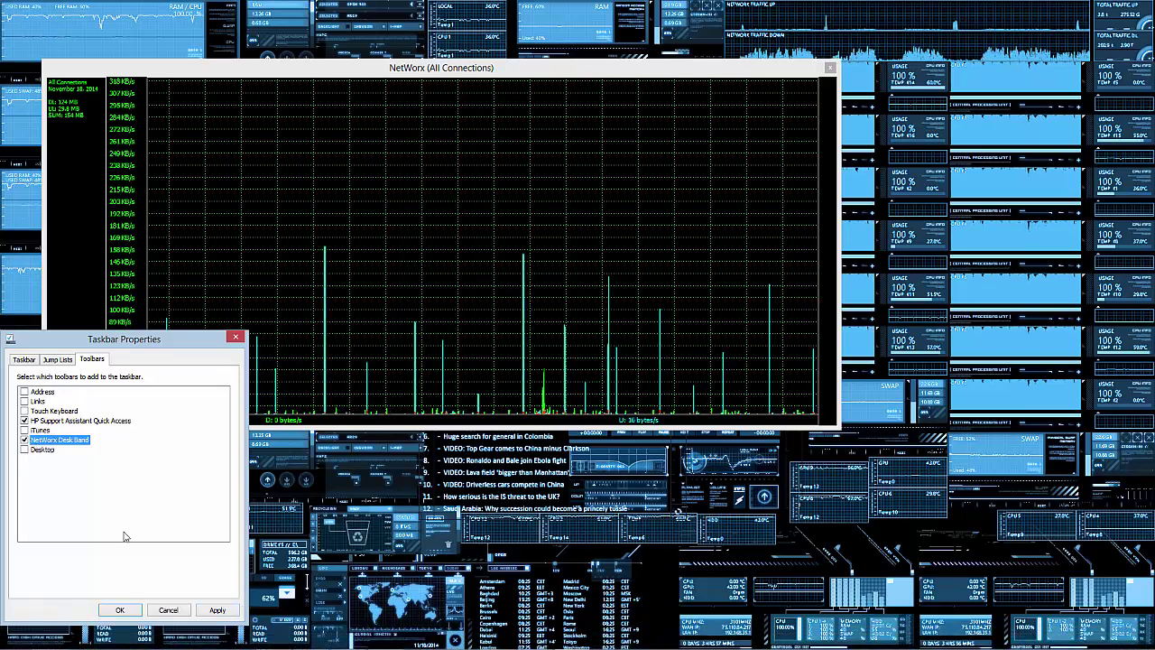
pyautogui.click(216, 613)
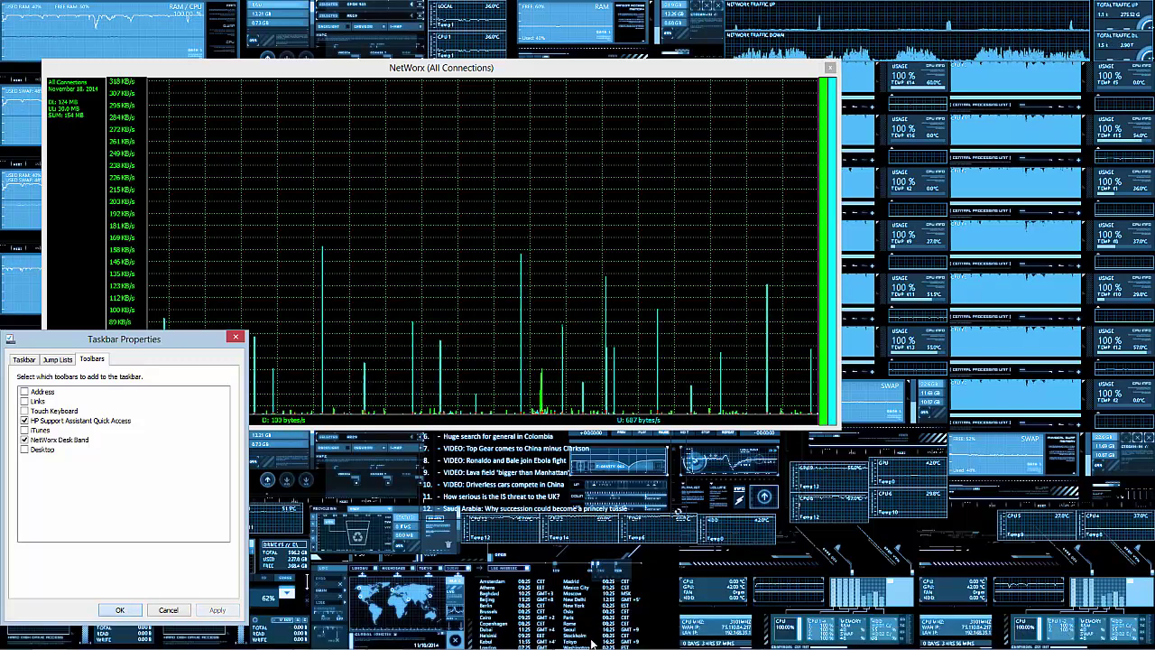
pyautogui.click(133, 611)
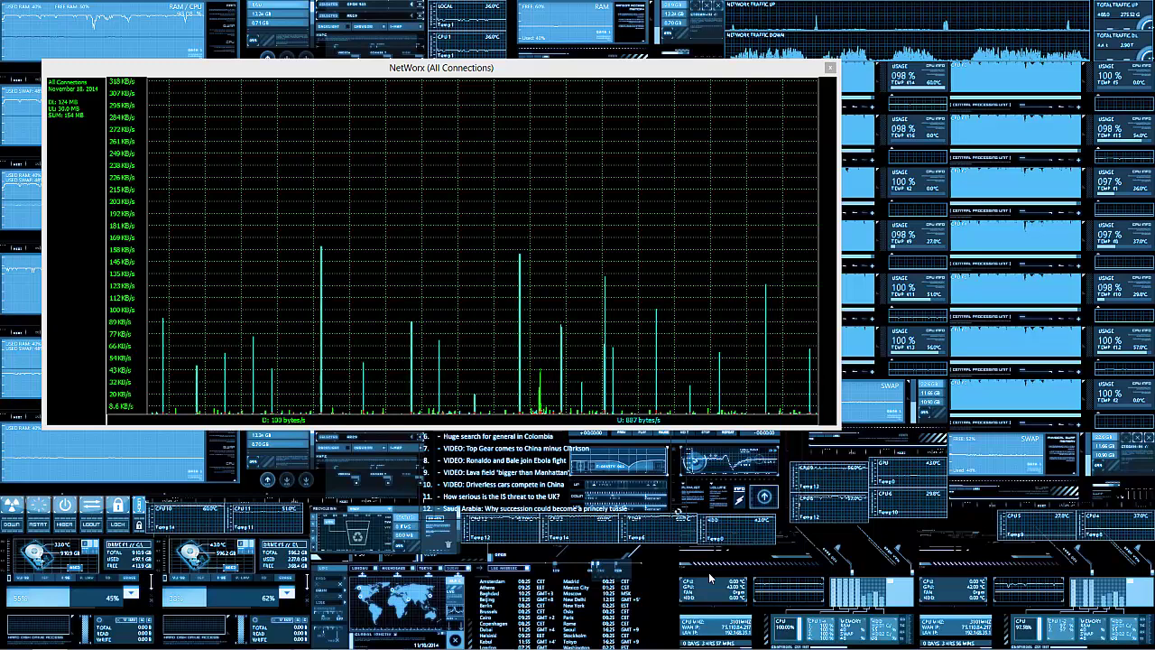
# Expand the hidden notification-area icons in the system tray
pyautogui.press('super')
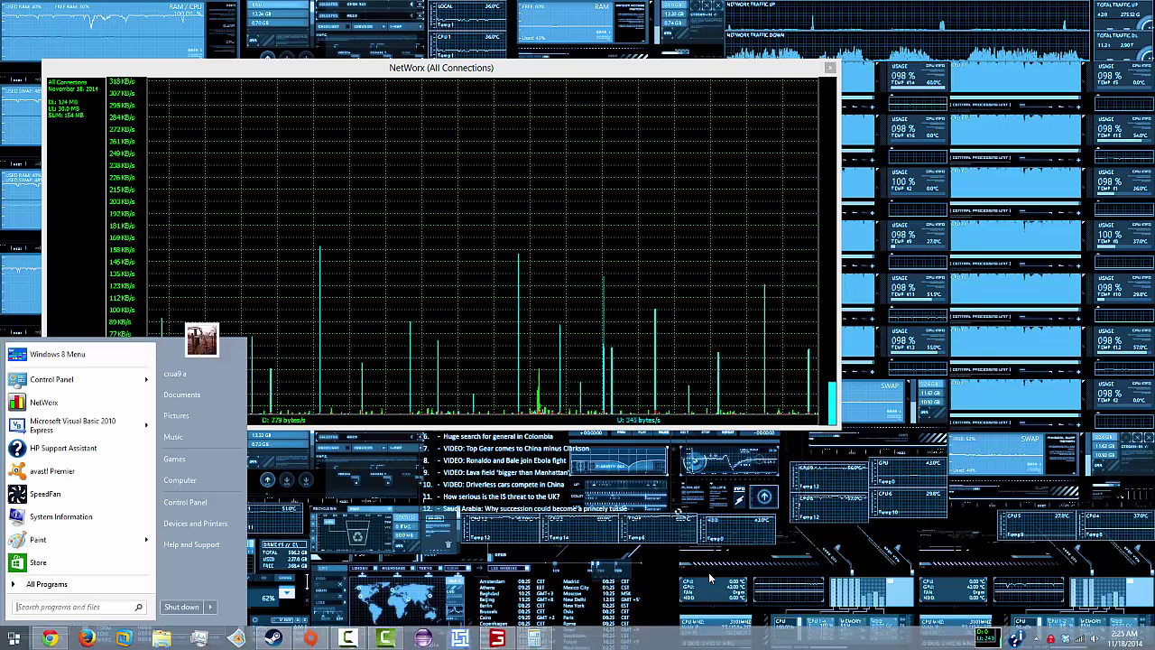
pyautogui.click(737, 645)
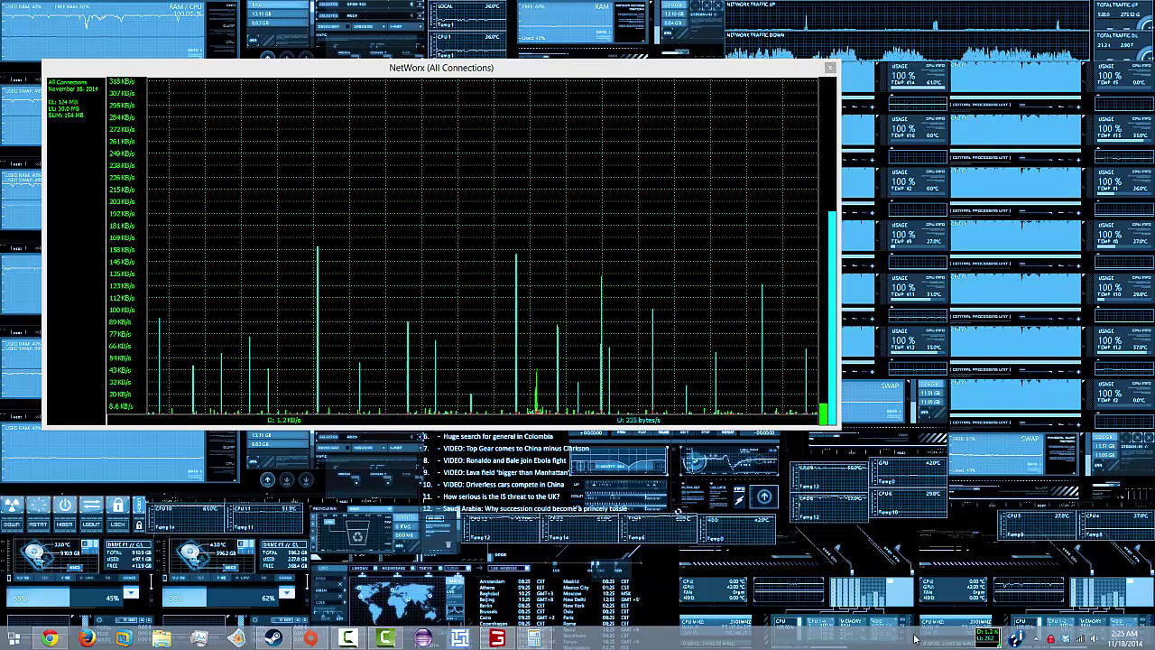
pyautogui.click(1035, 637)
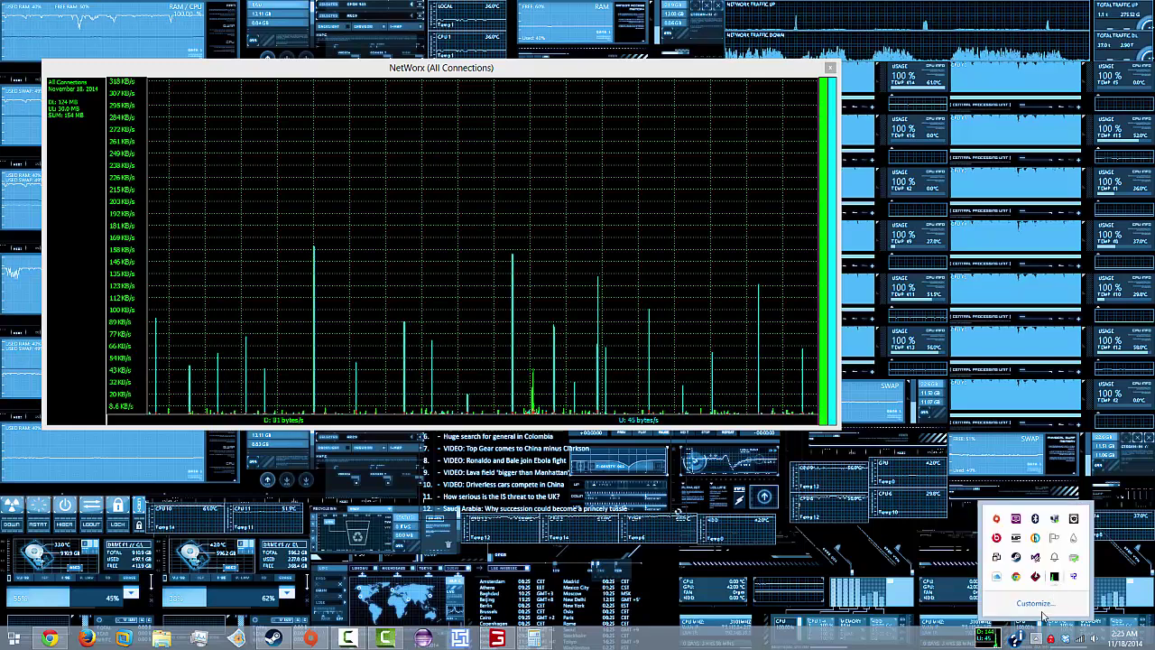
pyautogui.rightClick(986, 637)
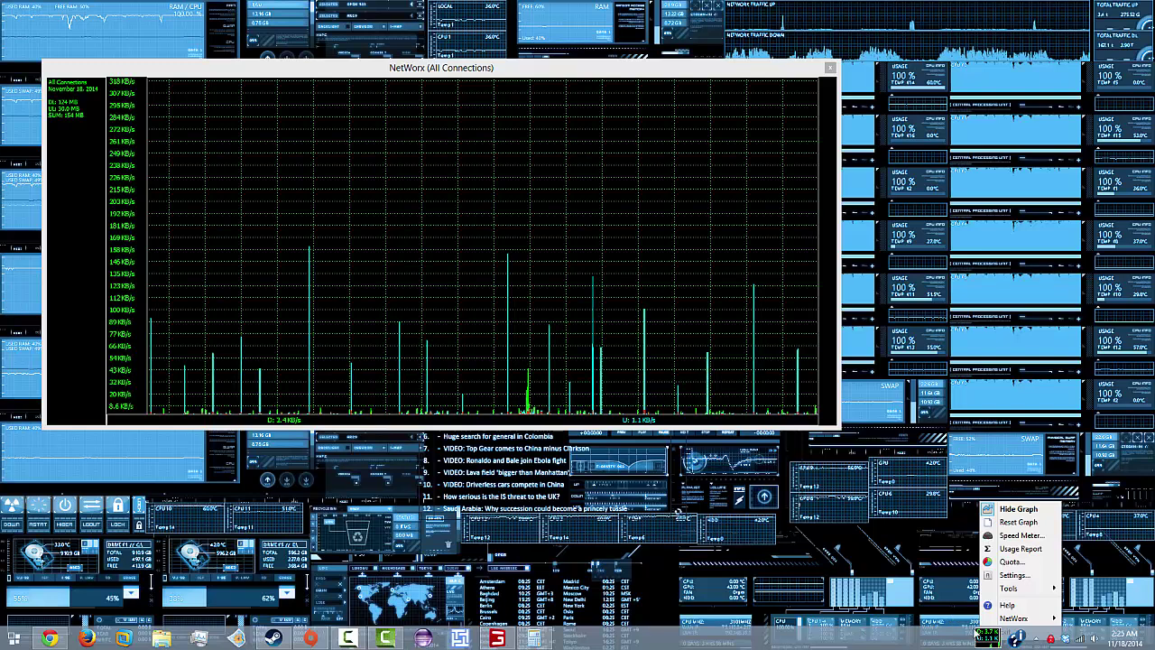
pyautogui.rightClick(986, 636)
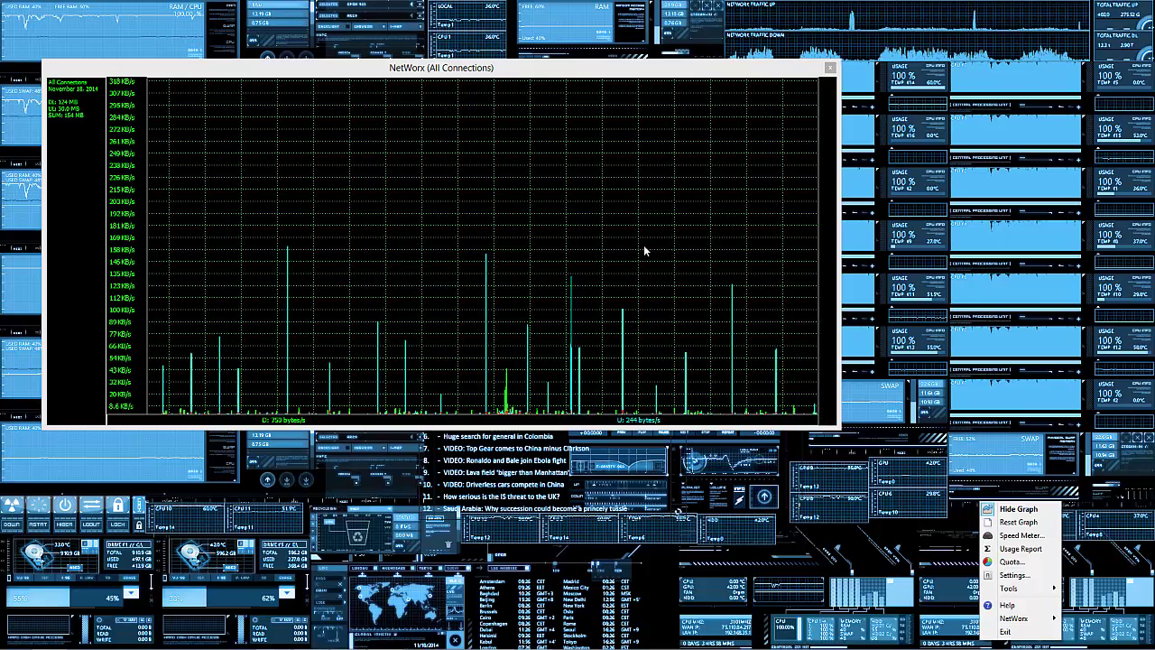
pyautogui.click(1013, 575)
pyautogui.click(173, 358)
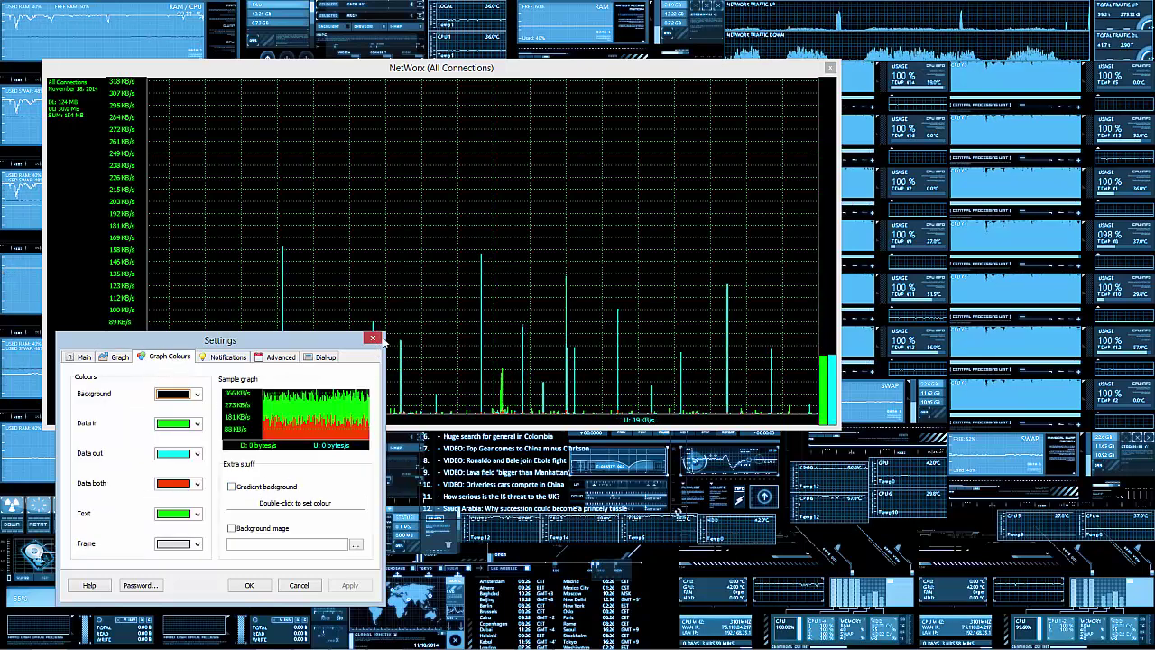
pyautogui.press('Escape')
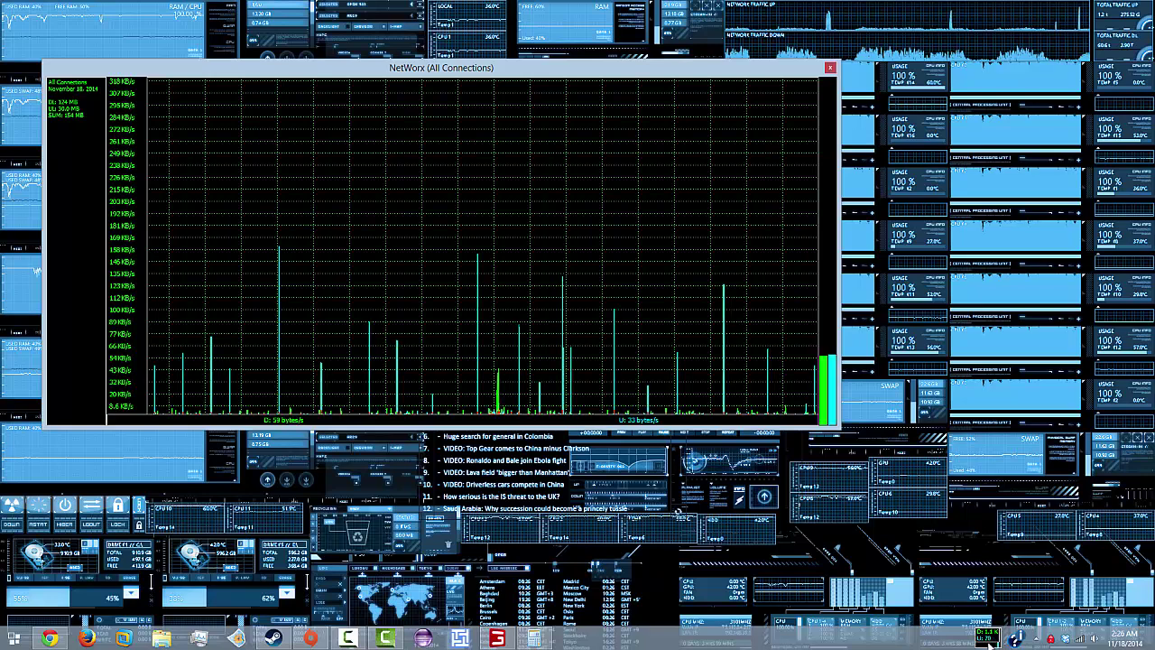
# Open My Quota from the NetWorx tray menu, showing 287 MB of 100 GB used
pyautogui.rightClick(991, 642)
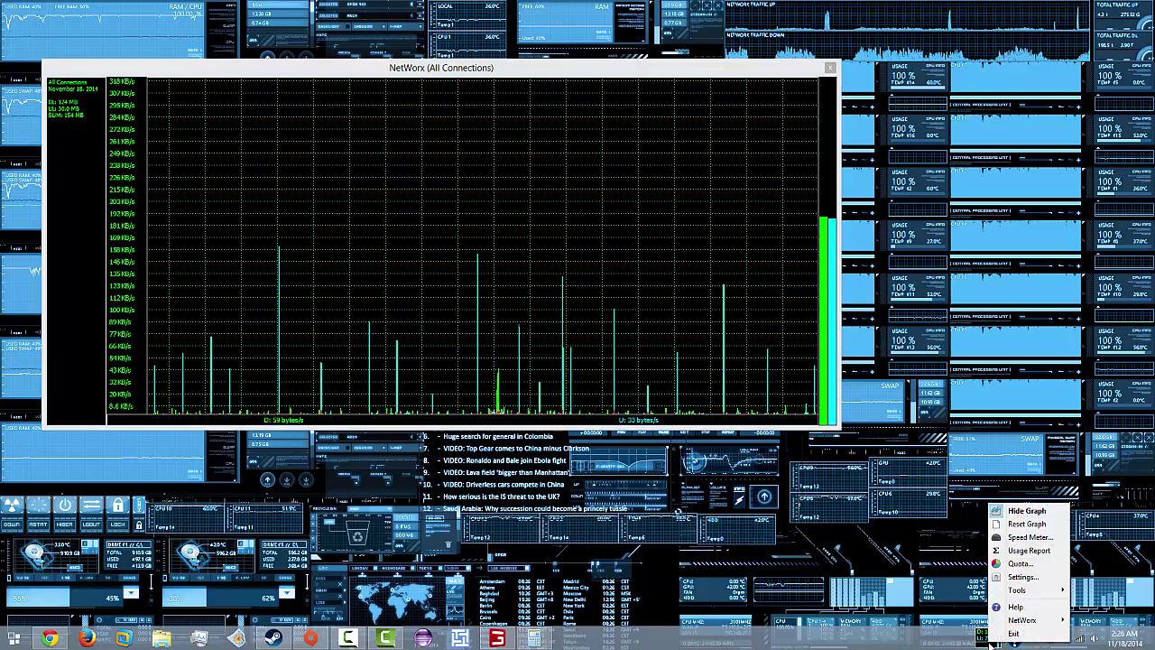
pyautogui.click(1028, 564)
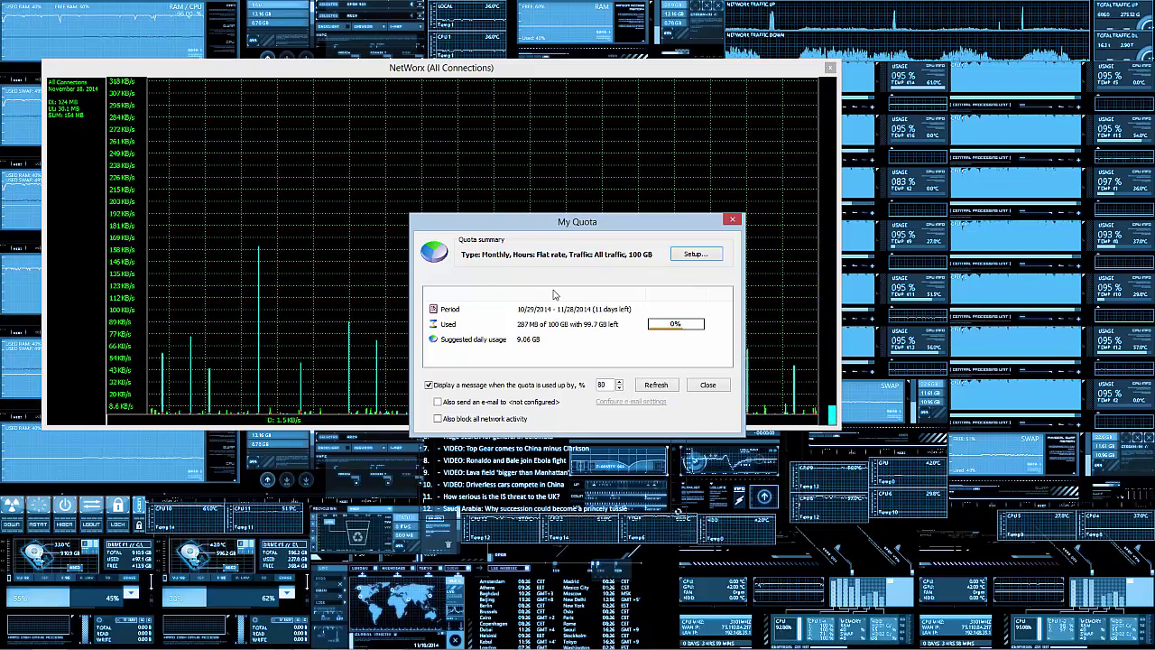
# In Setup Quota, keep the Monthly period, 100 GB allowance and All traffic counted
pyautogui.click(693, 256)
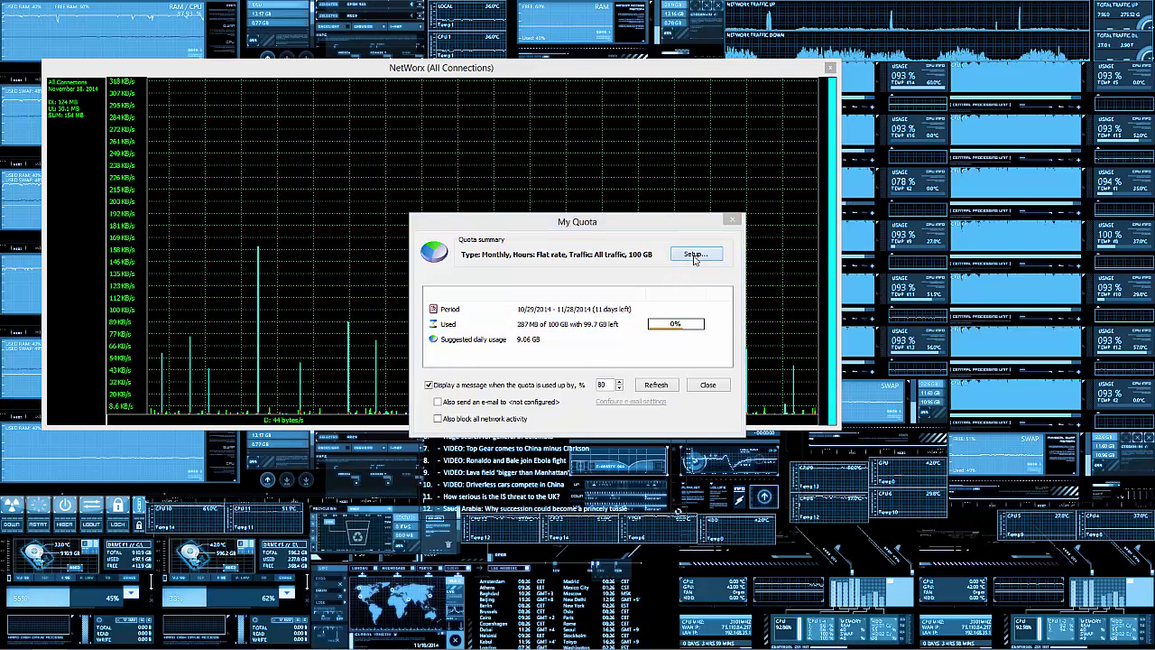
pyautogui.click(517, 288)
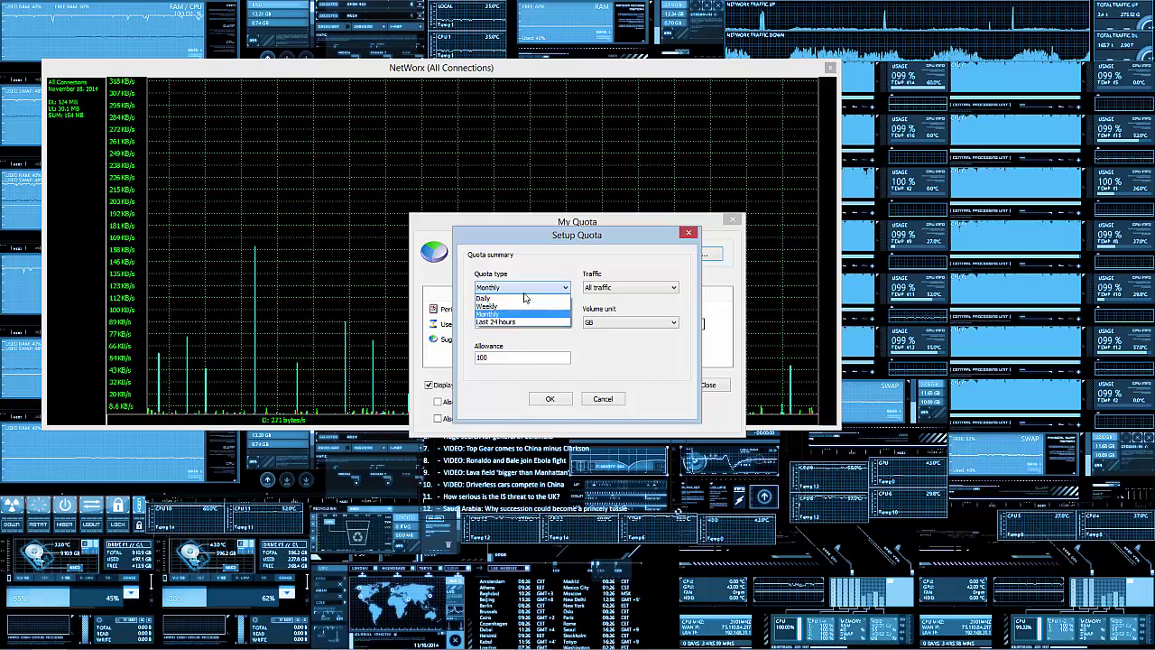
pyautogui.click(565, 237)
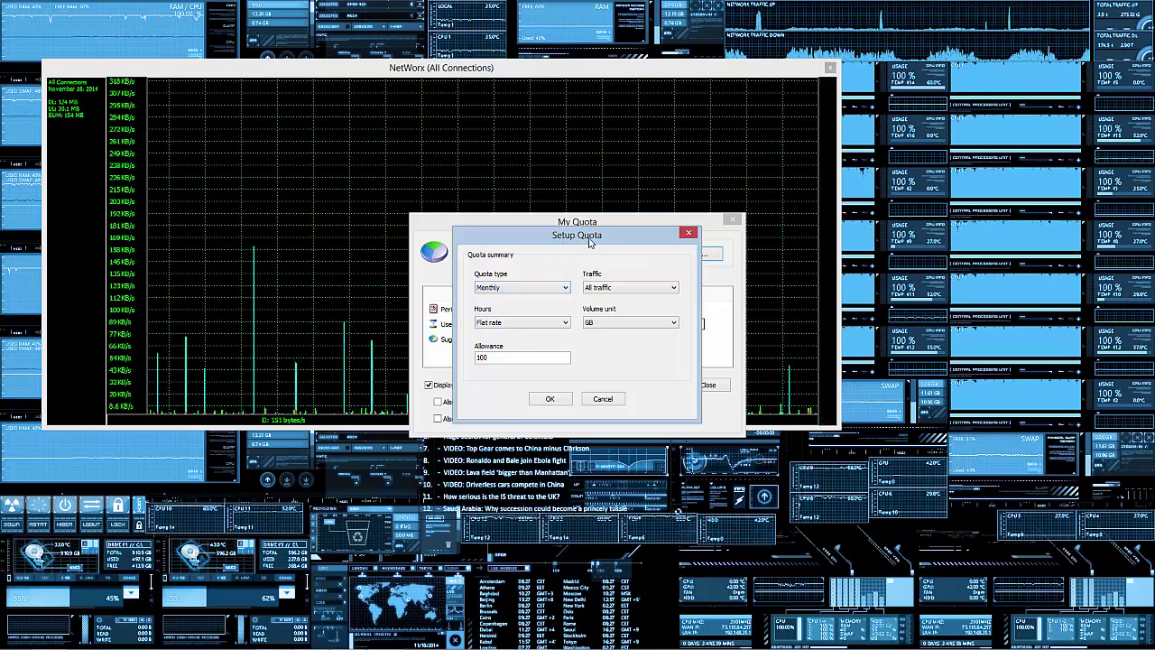
pyautogui.doubleClick(481, 357)
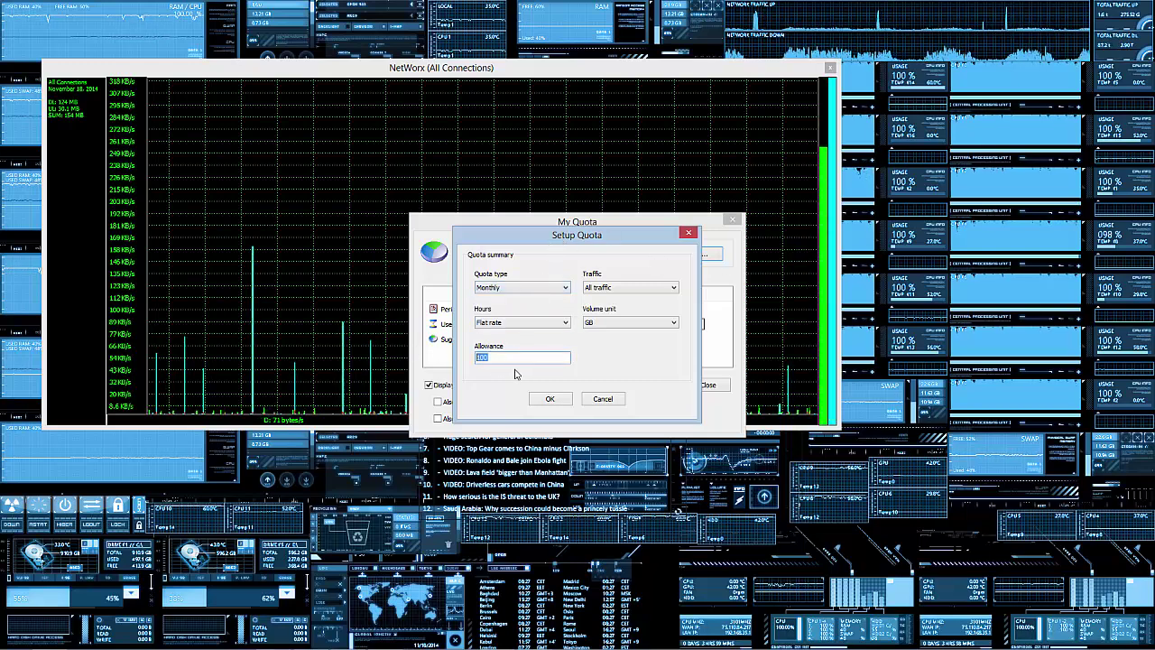
pyautogui.click(608, 322)
pyautogui.click(501, 357)
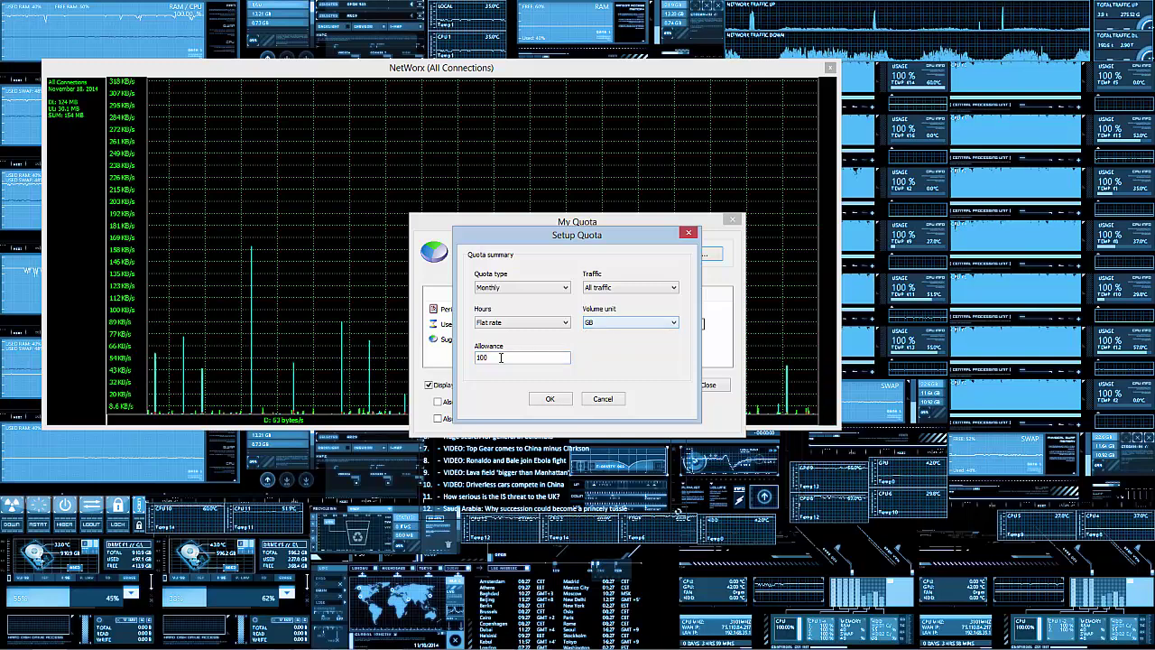
pyautogui.click(506, 289)
pyautogui.click(516, 289)
pyautogui.click(519, 289)
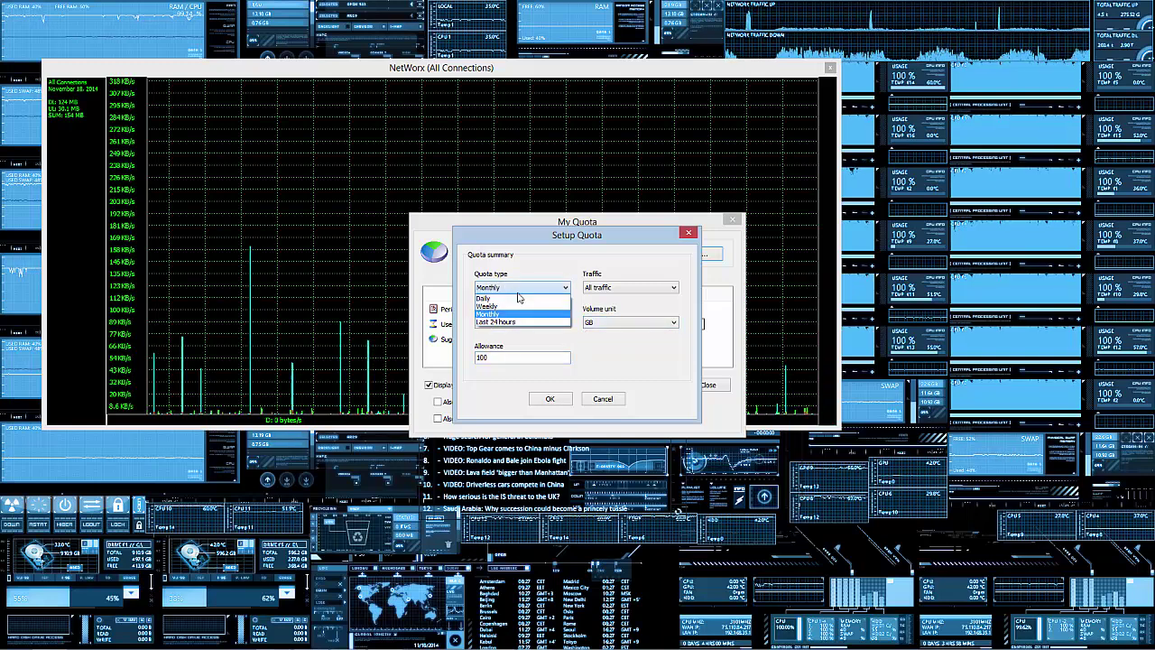
pyautogui.click(523, 288)
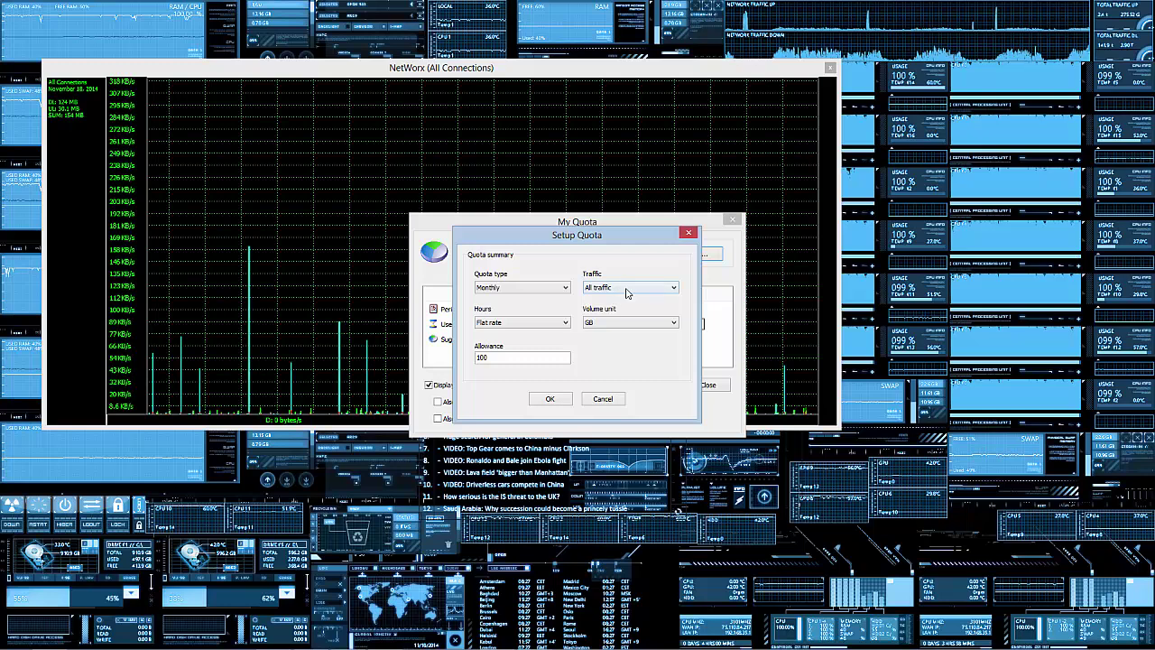
pyautogui.click(626, 291)
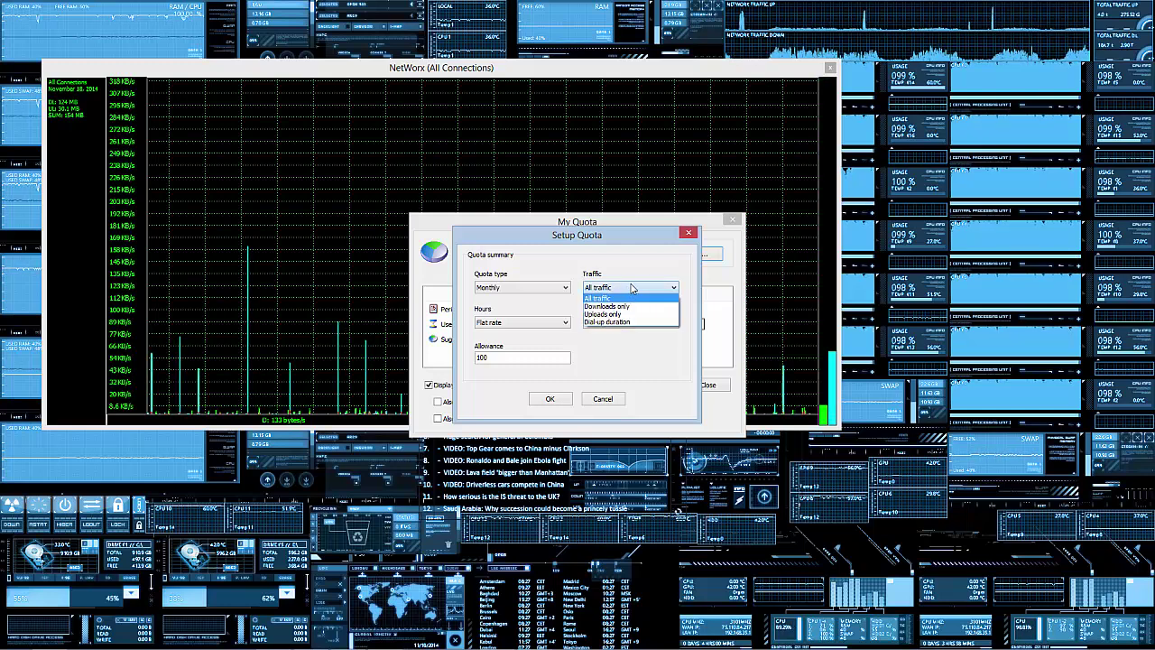
pyautogui.click(609, 298)
# Keep Flat rate hours and GB volume units, then cancel Setup Quota unchanged
pyautogui.click(519, 322)
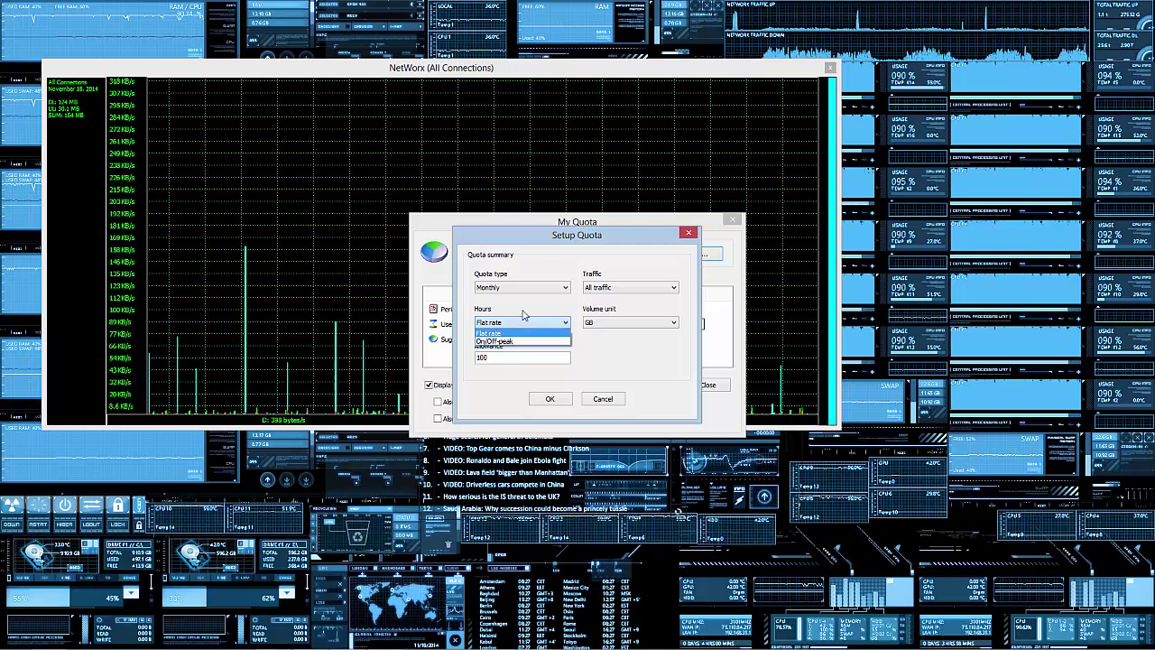
pyautogui.click(507, 333)
pyautogui.click(620, 328)
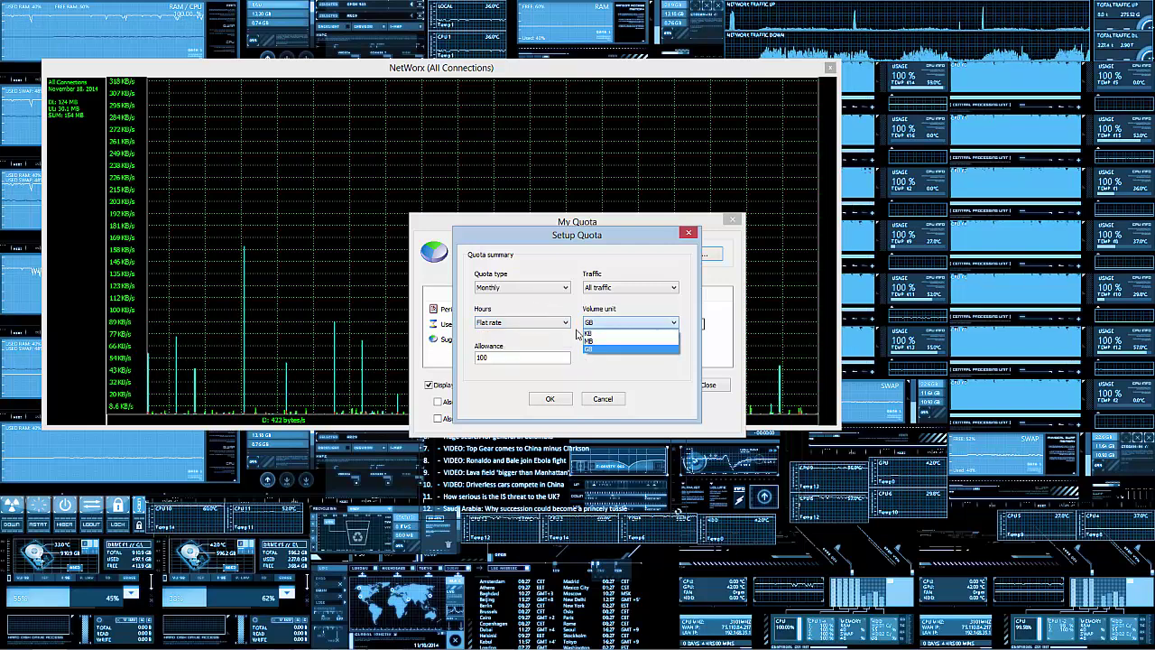
pyautogui.click(591, 330)
pyautogui.click(541, 327)
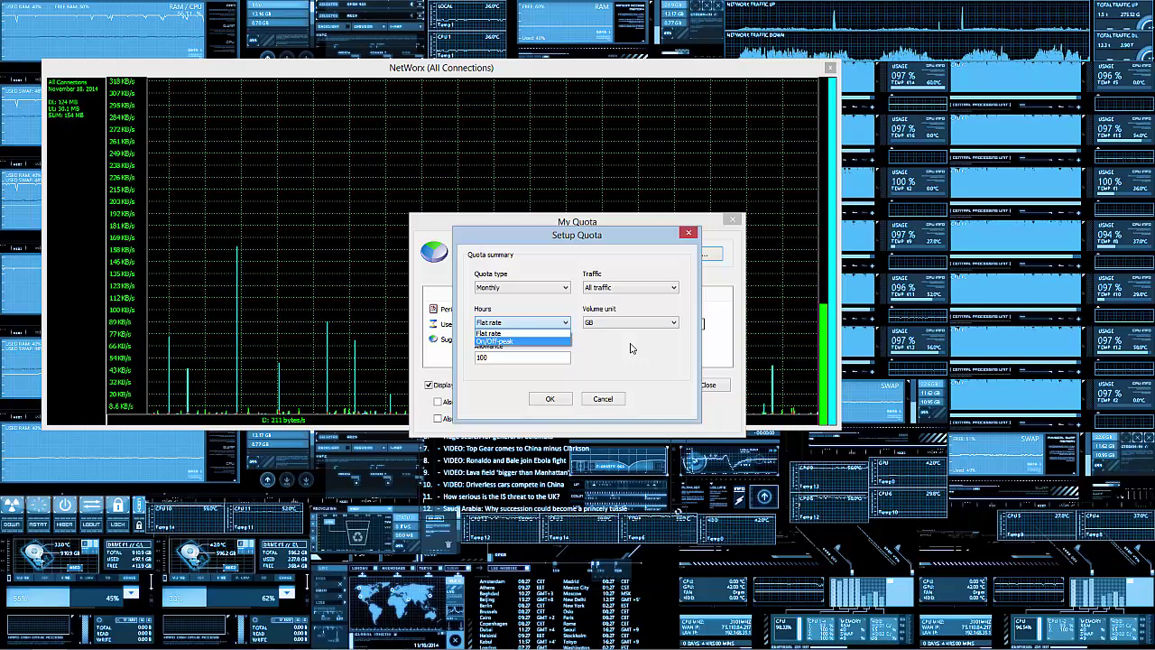
pyautogui.click(591, 306)
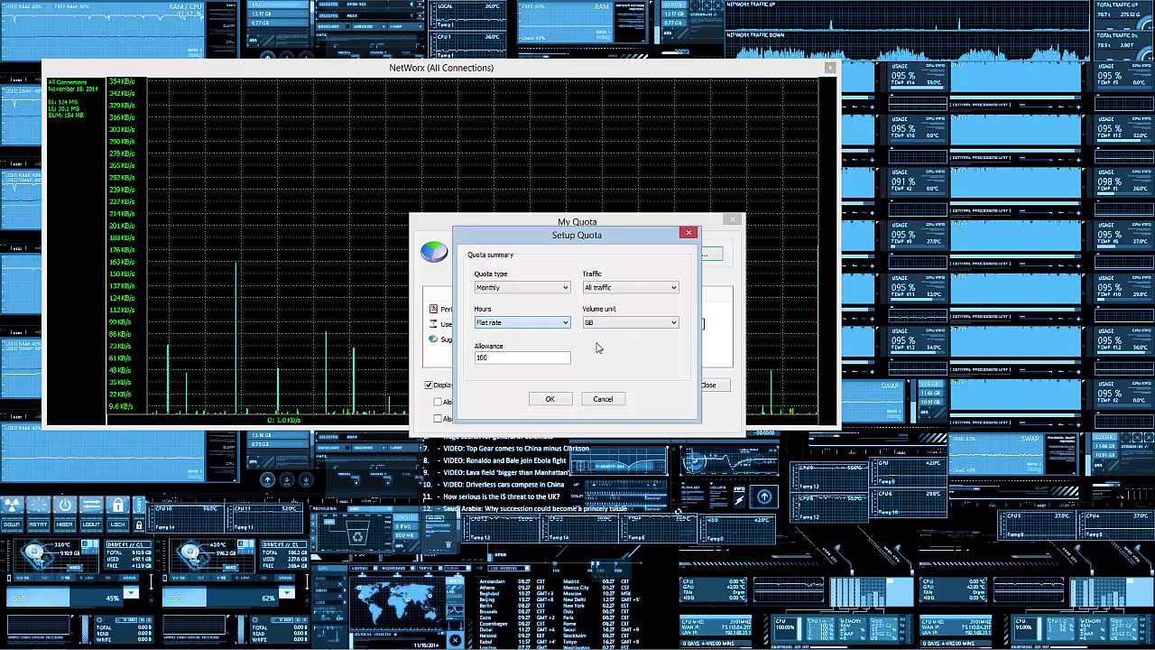
pyautogui.click(611, 323)
pyautogui.click(611, 336)
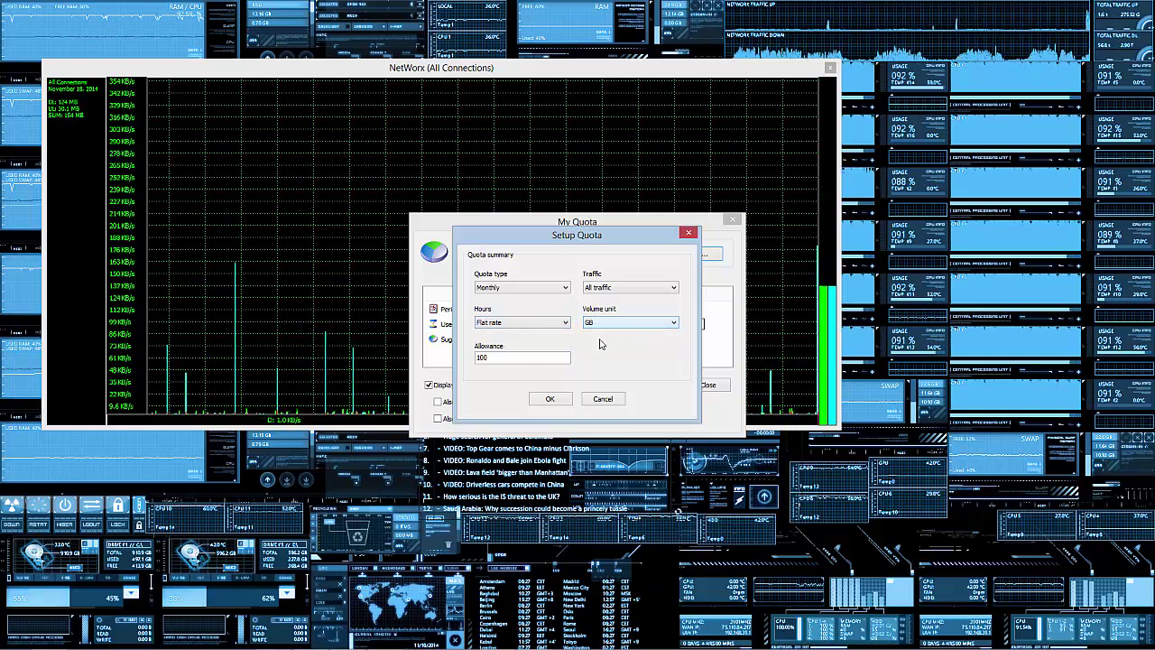
pyautogui.click(601, 399)
# Recheck the Monthly period and GB unit, cancel again, and close My Quota
pyautogui.click(693, 254)
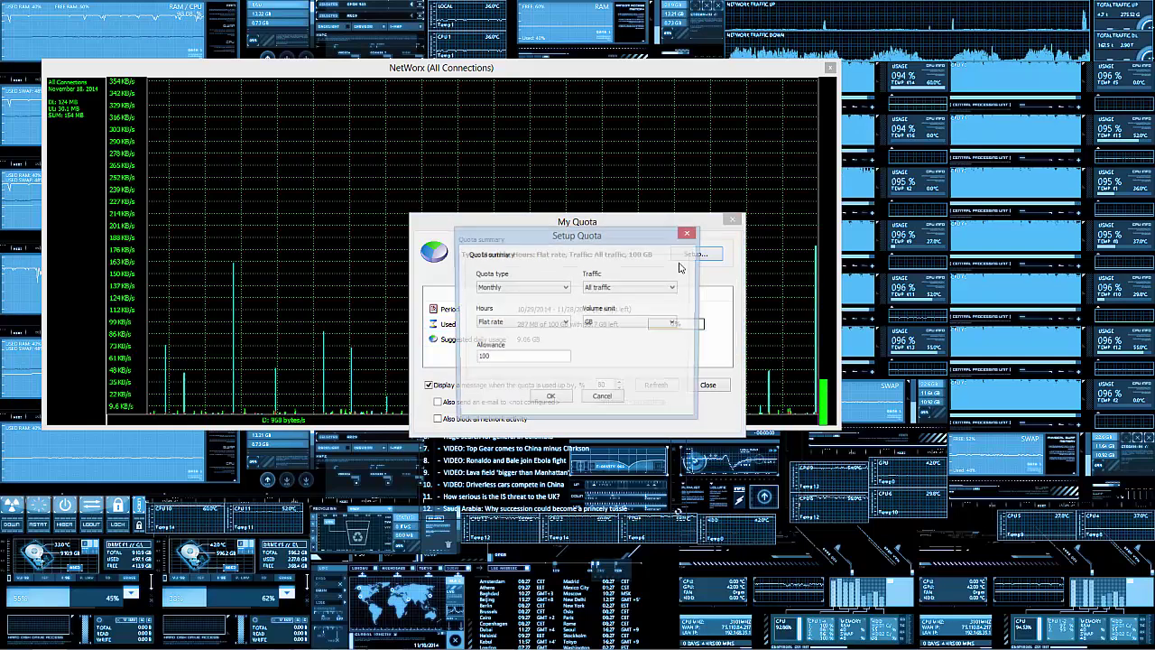
pyautogui.click(559, 287)
pyautogui.click(569, 281)
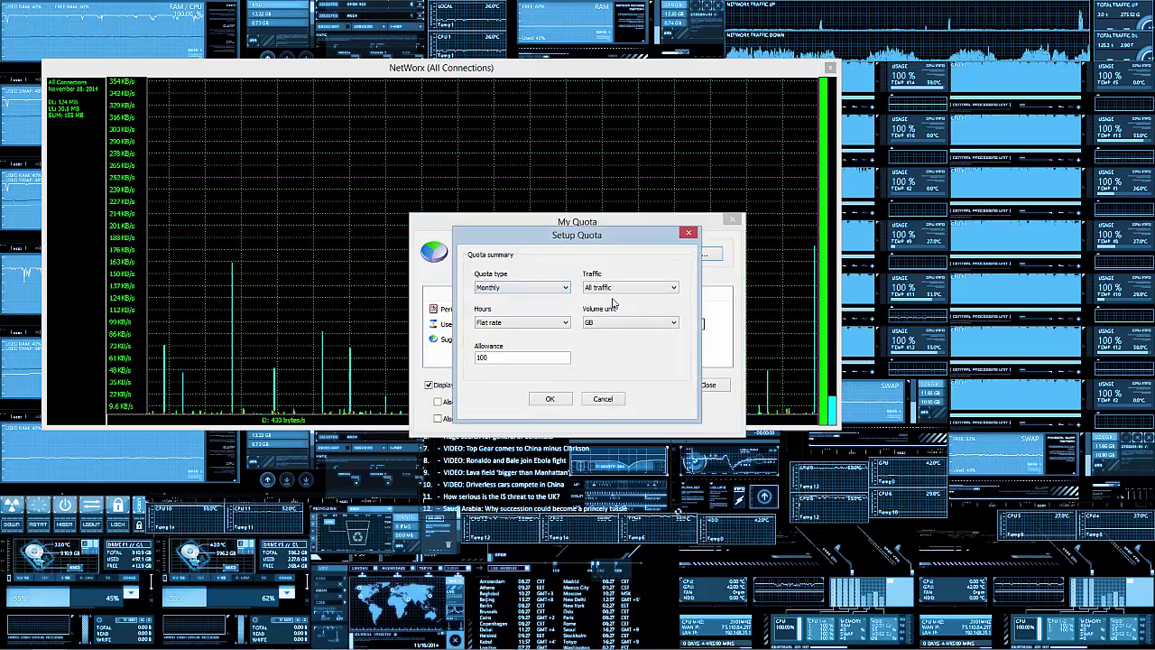
pyautogui.click(607, 324)
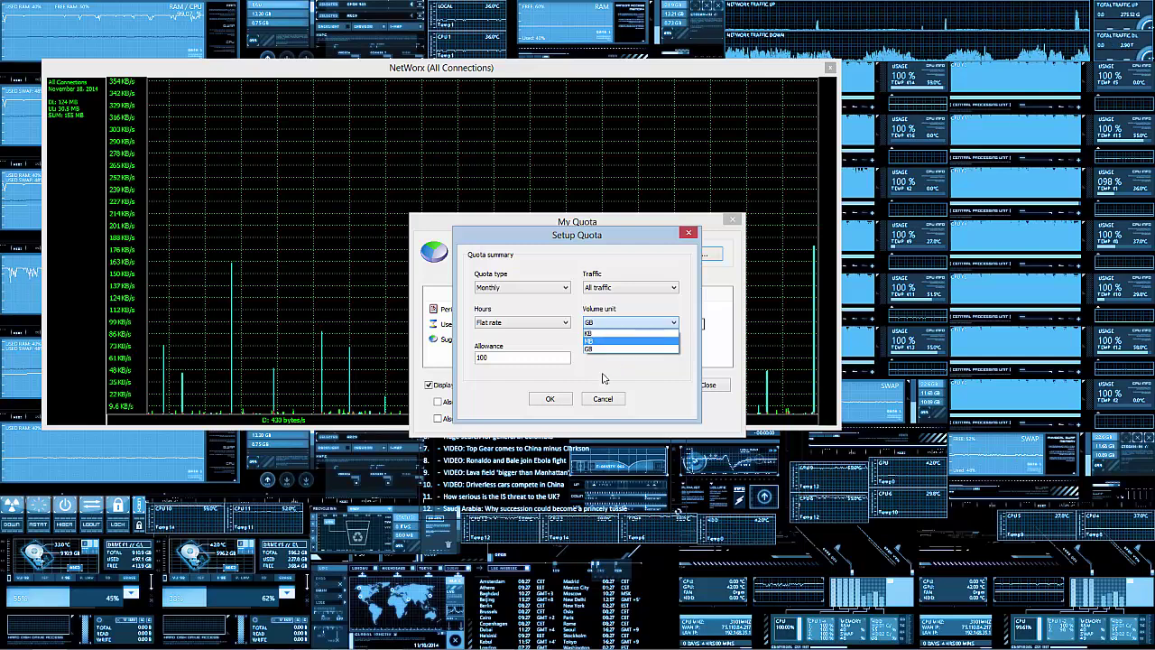
pyautogui.click(487, 357)
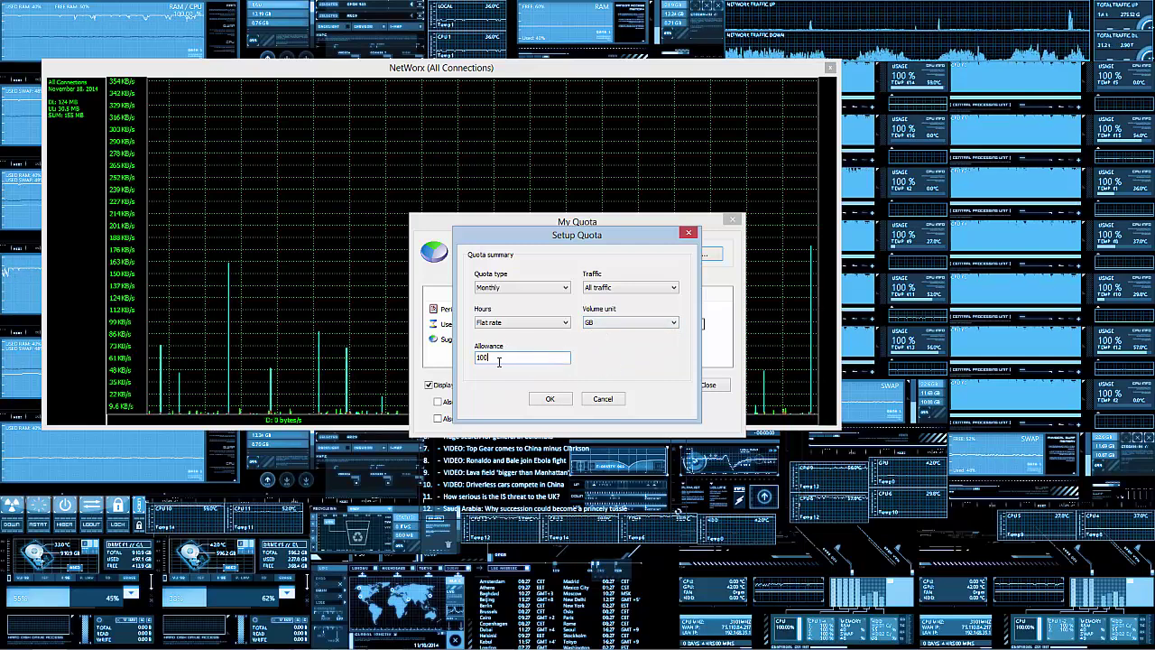
pyautogui.click(599, 398)
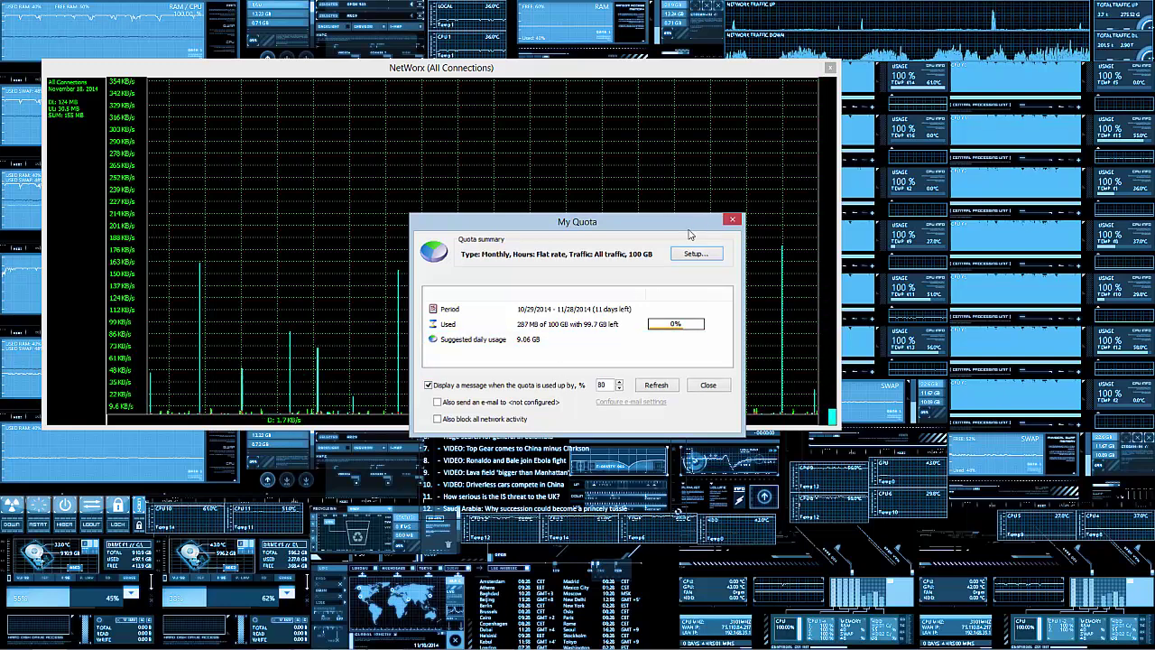
pyautogui.click(707, 385)
pyautogui.moveTo(807, 646)
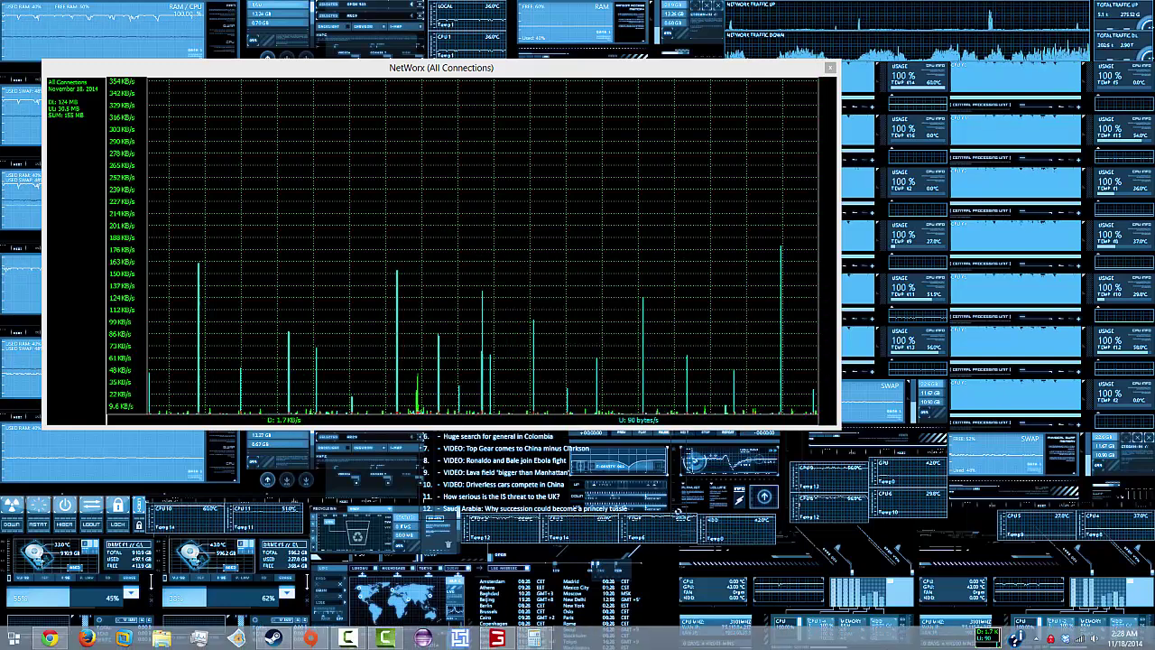
pyautogui.rightClick(986, 642)
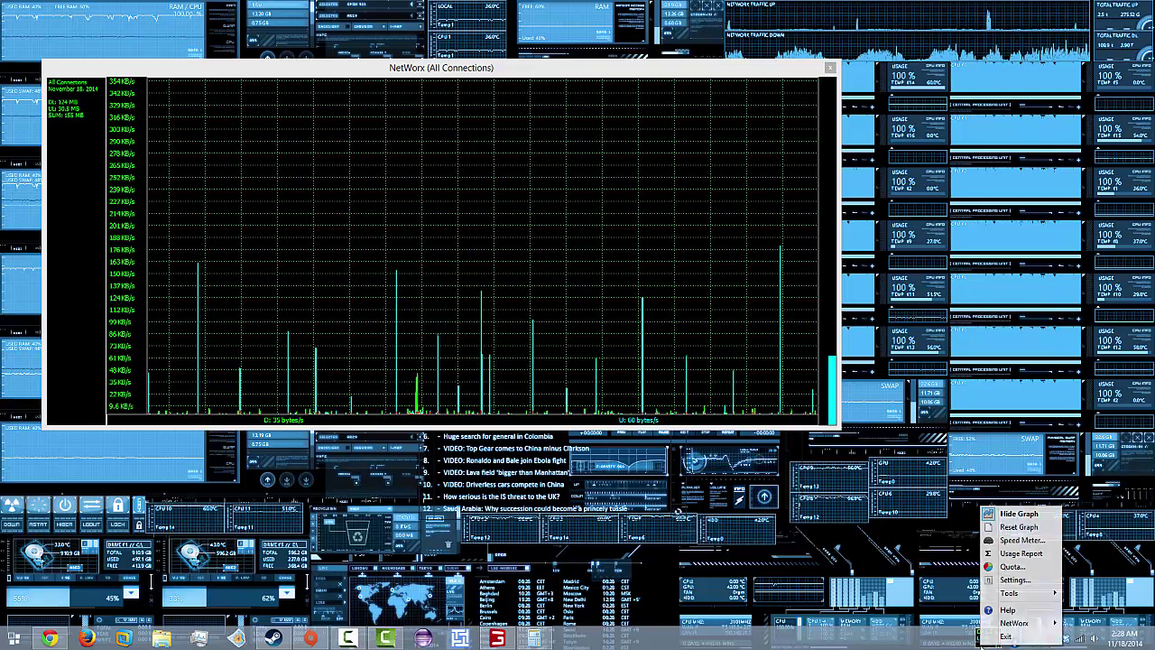
pyautogui.click(1024, 540)
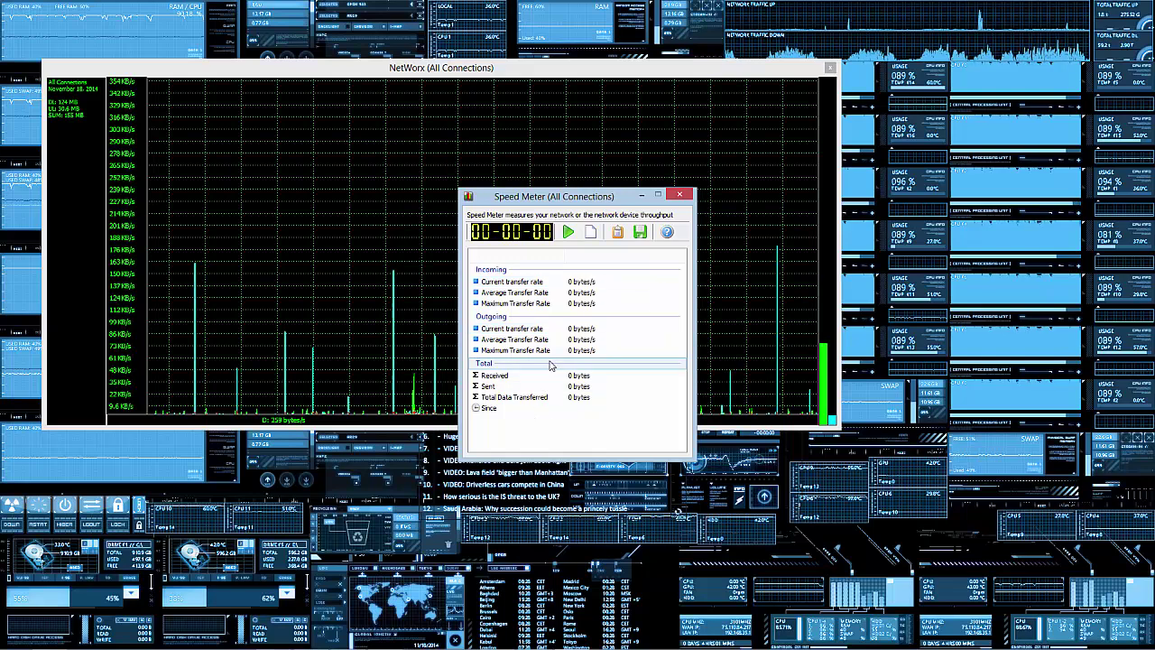
pyautogui.click(570, 233)
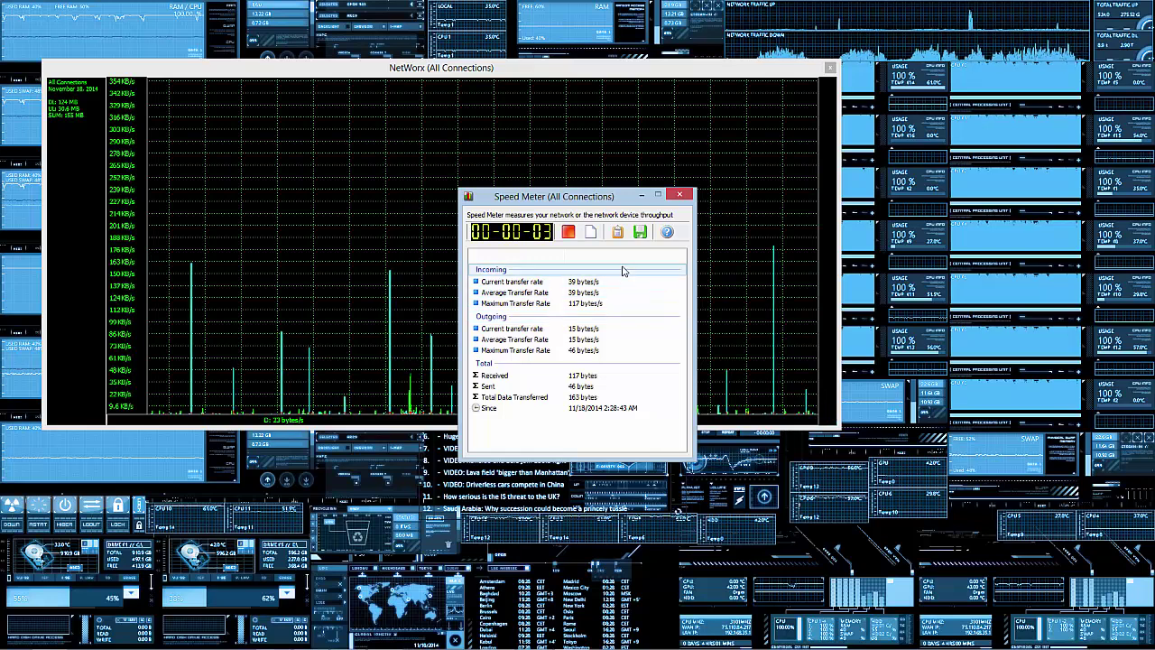
pyautogui.click(687, 196)
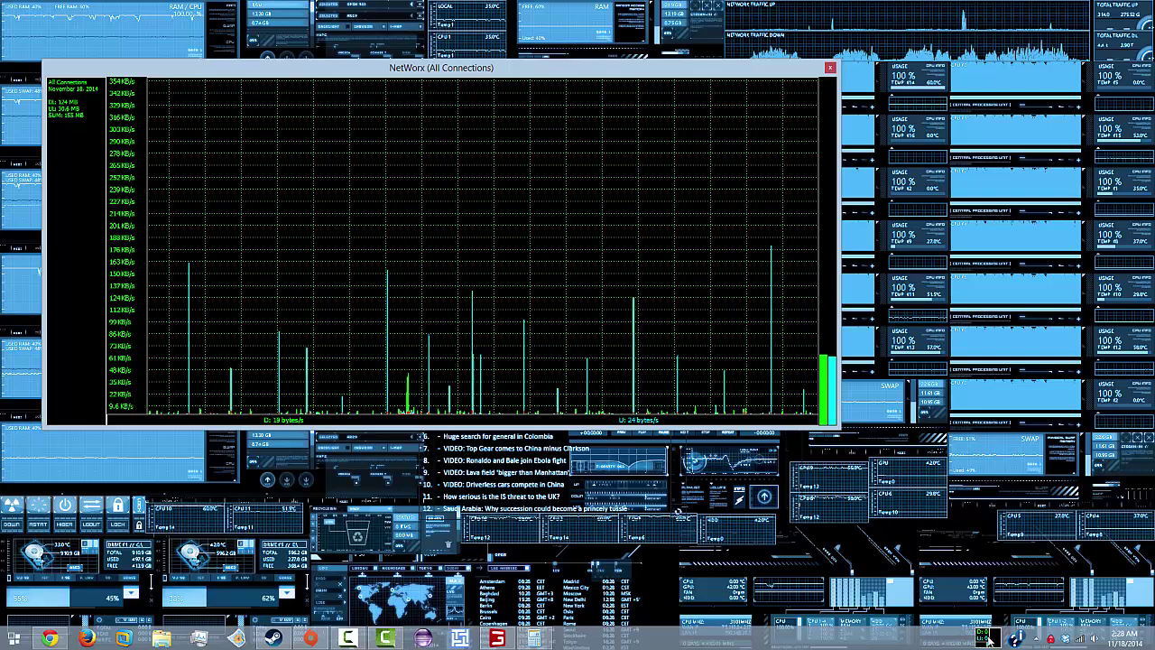
# Open the Usage Report from the NetWorx tray menu, led by Chrome at 189 MB
pyautogui.rightClick(986, 638)
pyautogui.click(1027, 545)
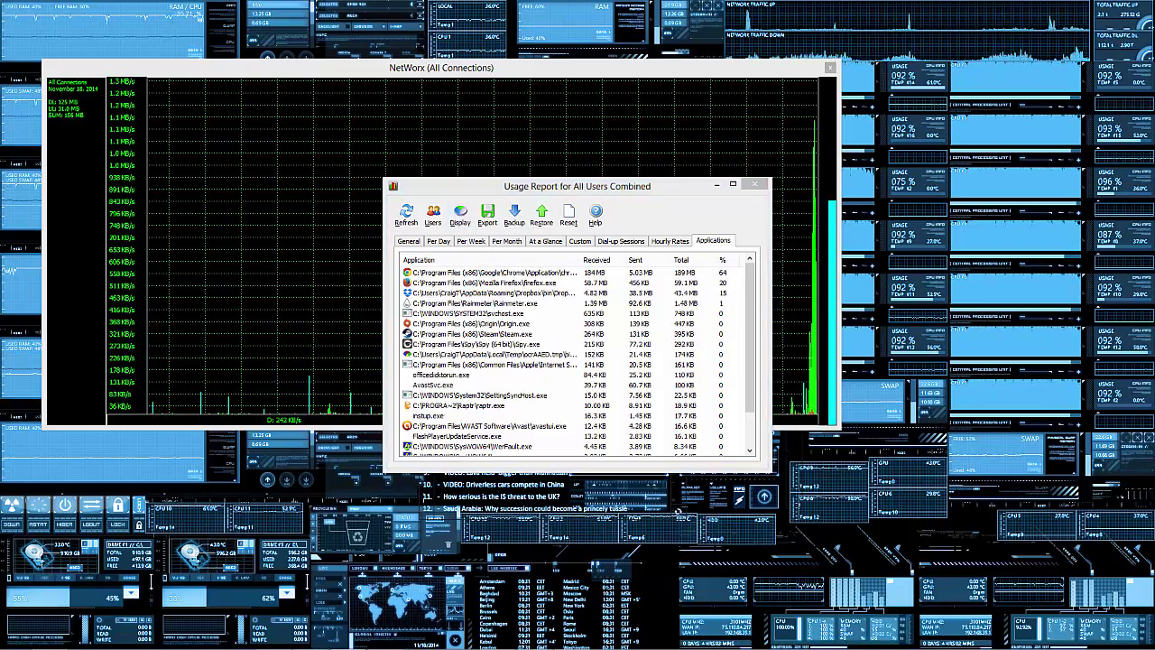
# Refresh the Usage Report twice and drag its window toward the upper right
pyautogui.click(409, 216)
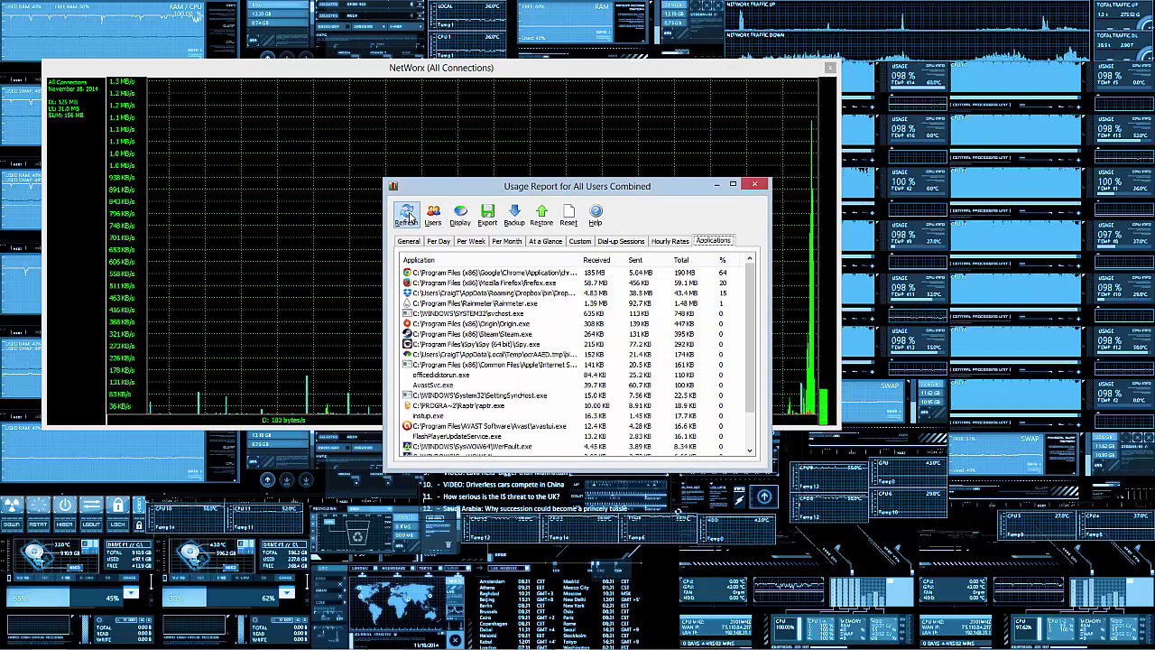
pyautogui.click(408, 217)
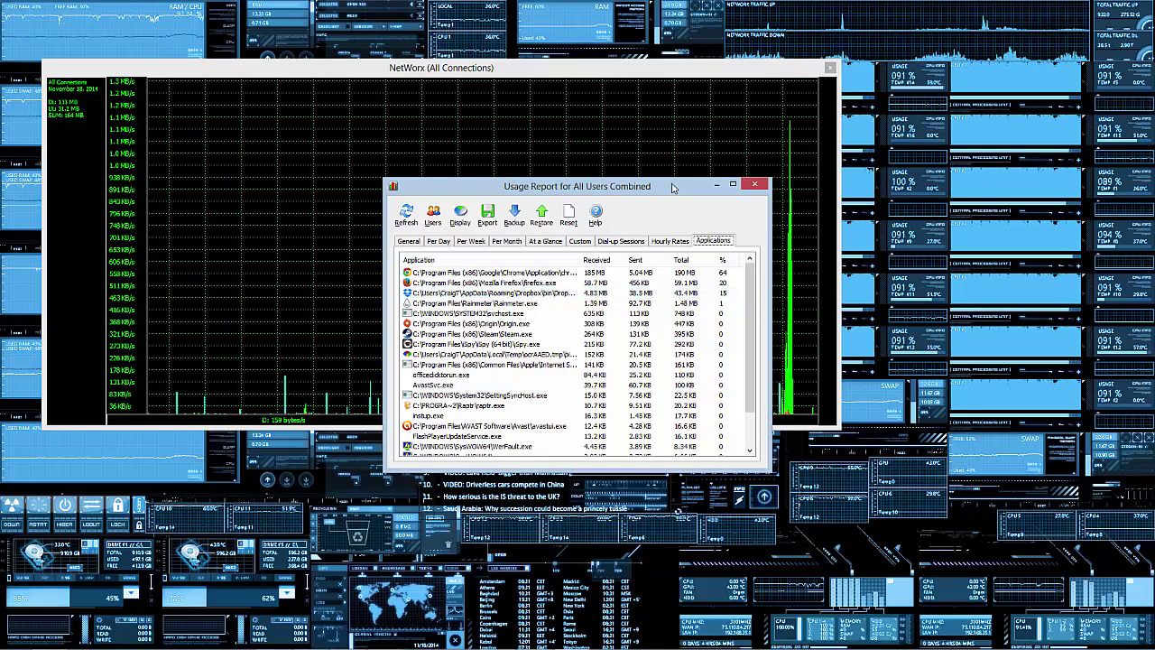
pyautogui.moveTo(577, 186); pyautogui.dragTo(298, 275)
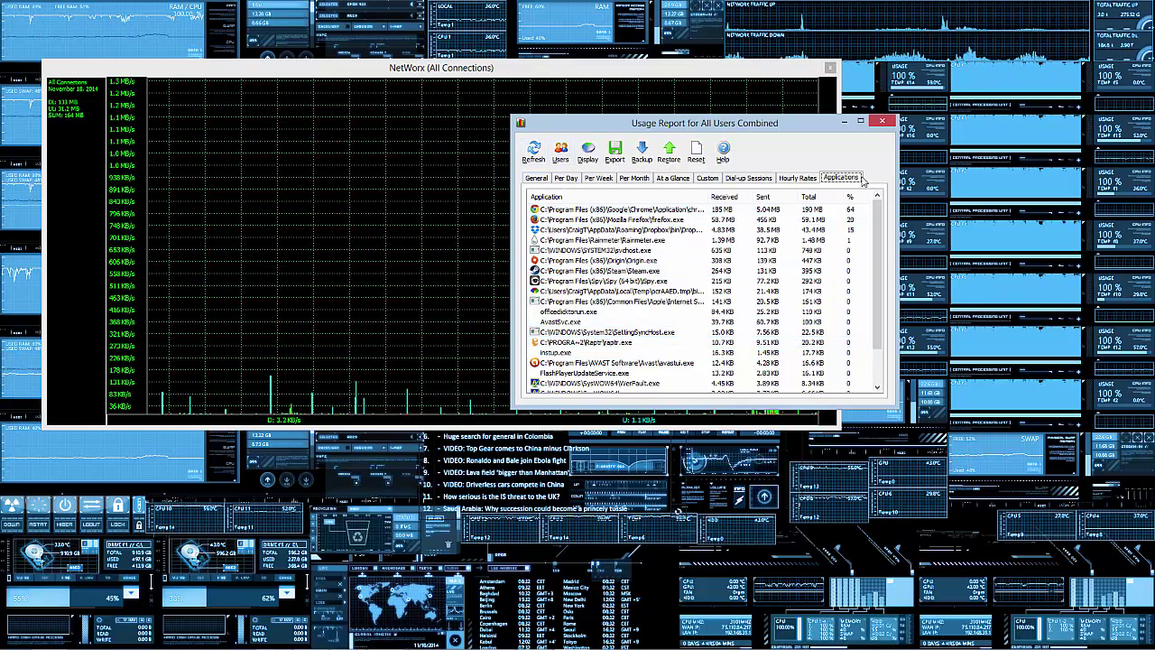
# Browse the Hourly Rates, Dial-up Sessions and Custom tabs, ending on At a Glance
pyautogui.click(798, 178)
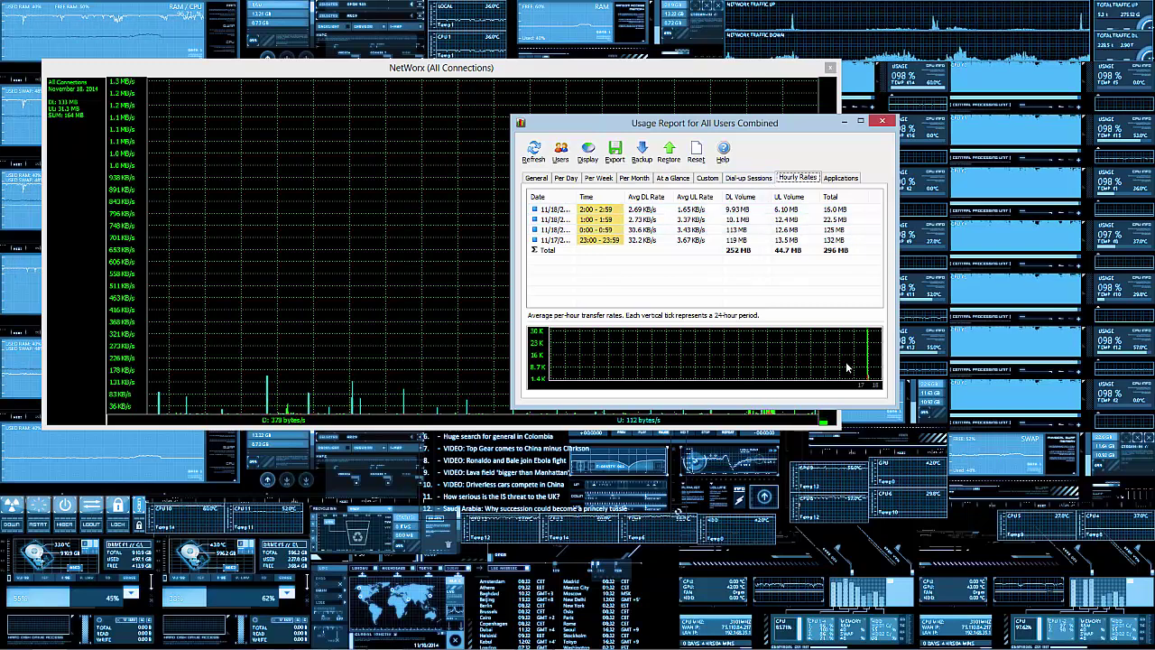
pyautogui.click(763, 179)
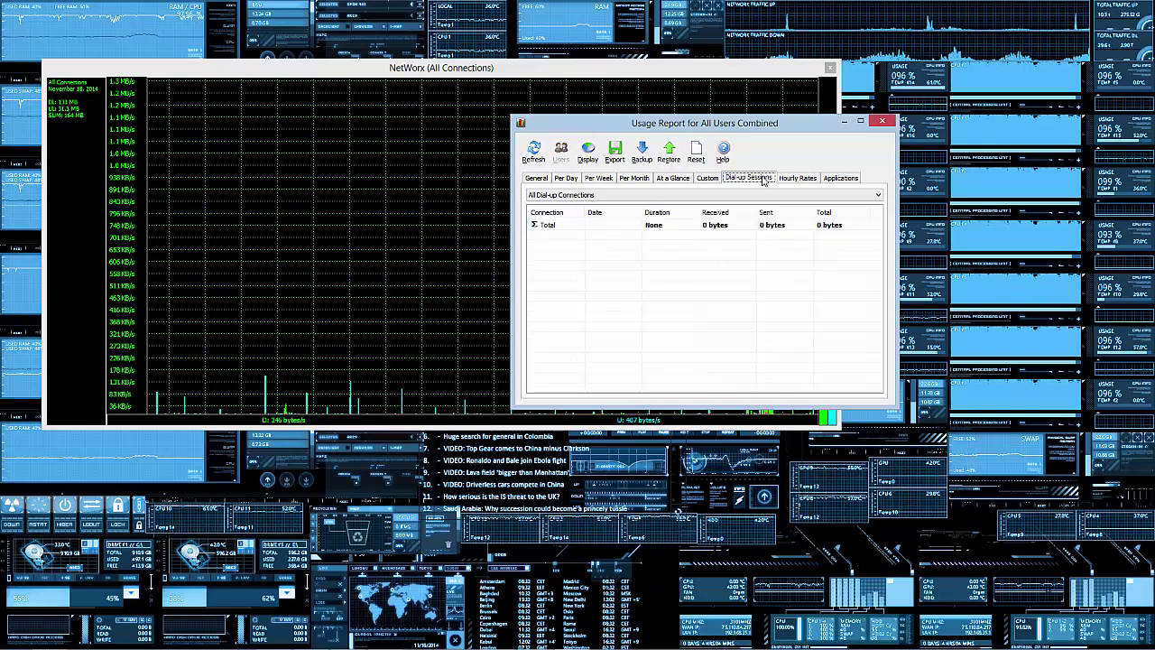
pyautogui.click(704, 177)
pyautogui.click(745, 180)
pyautogui.click(705, 179)
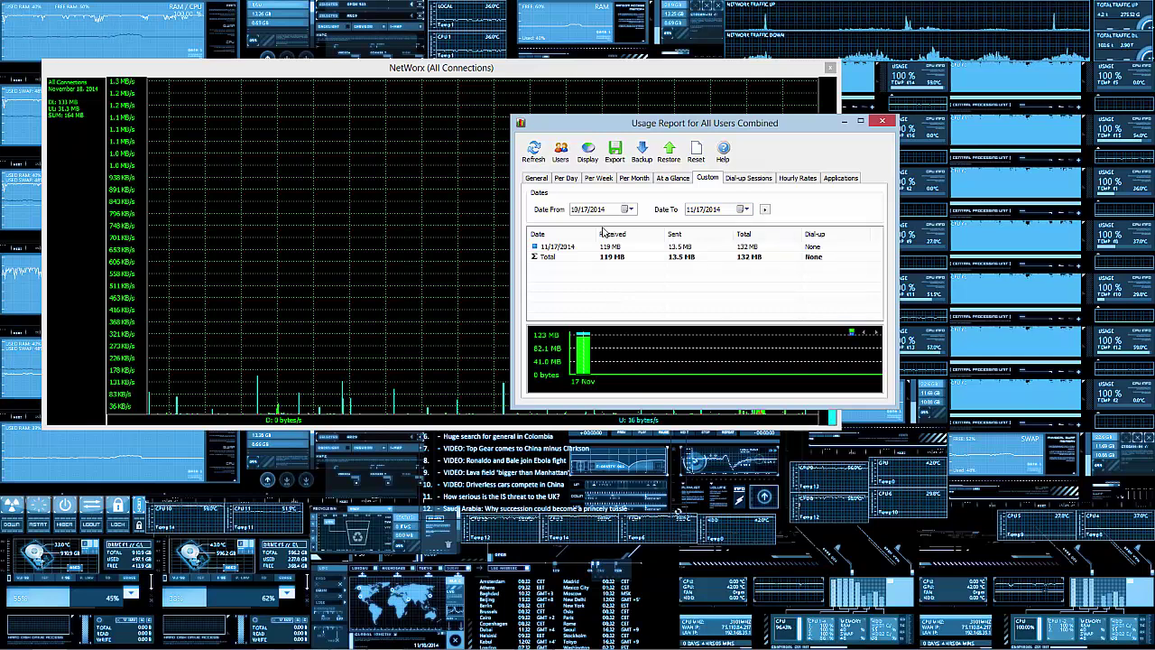
pyautogui.click(672, 178)
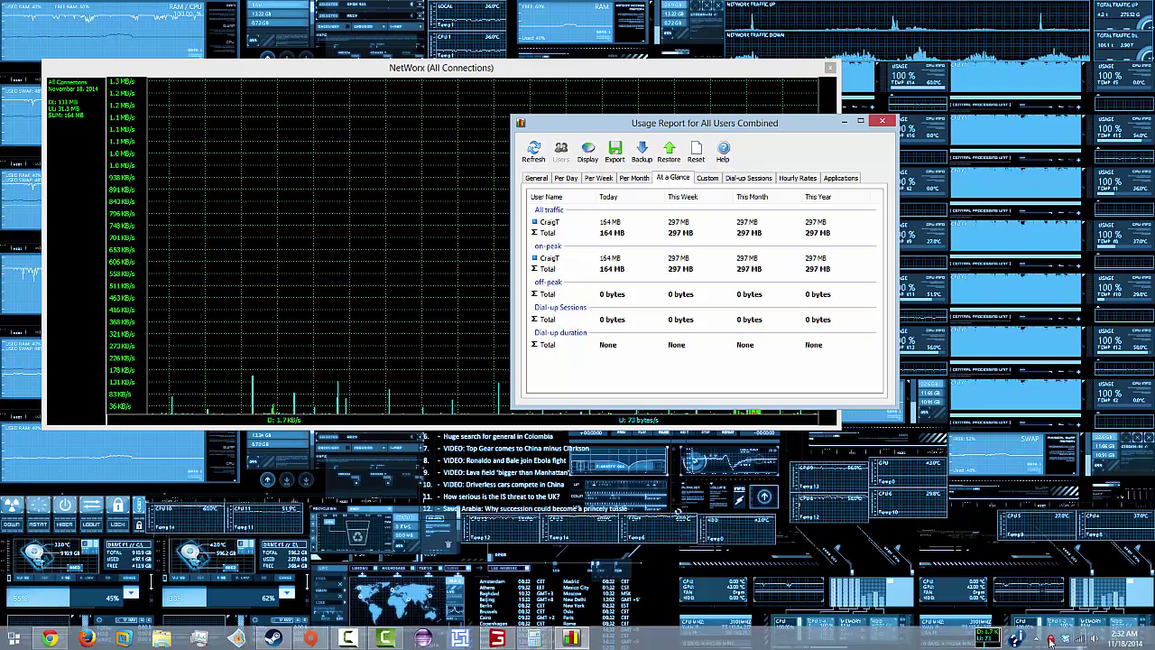
# Open NetWorx Settings, look over the Notifications and Advanced tabs, then close it
pyautogui.rightClick(998, 639)
pyautogui.rightClick(1014, 638)
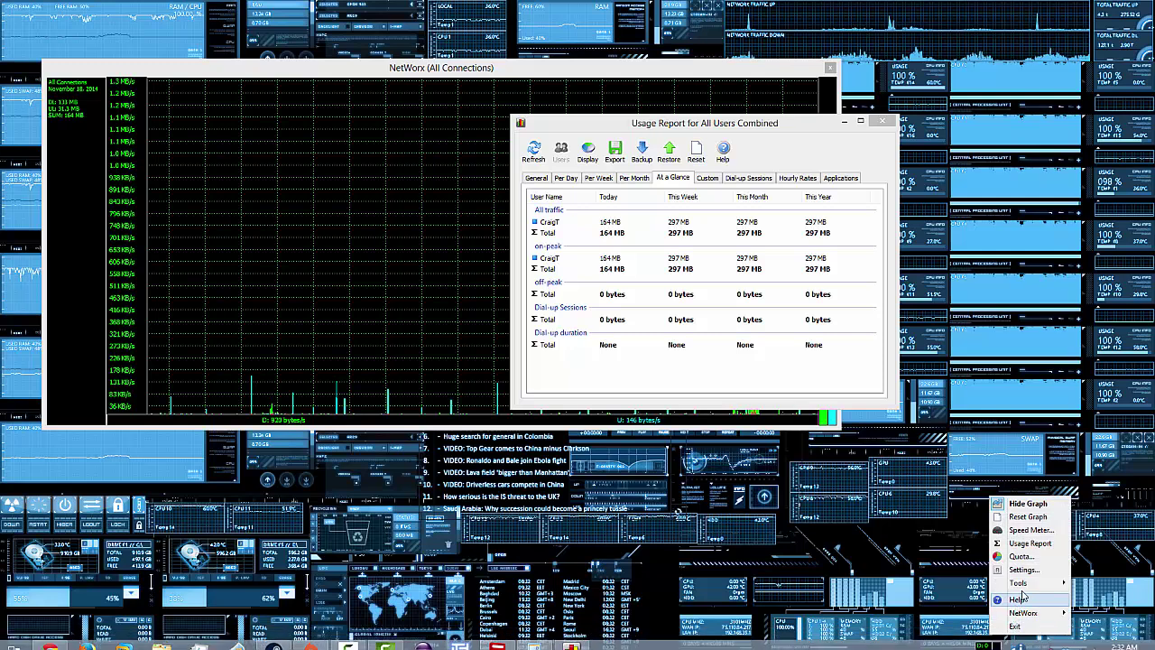
pyautogui.click(1029, 571)
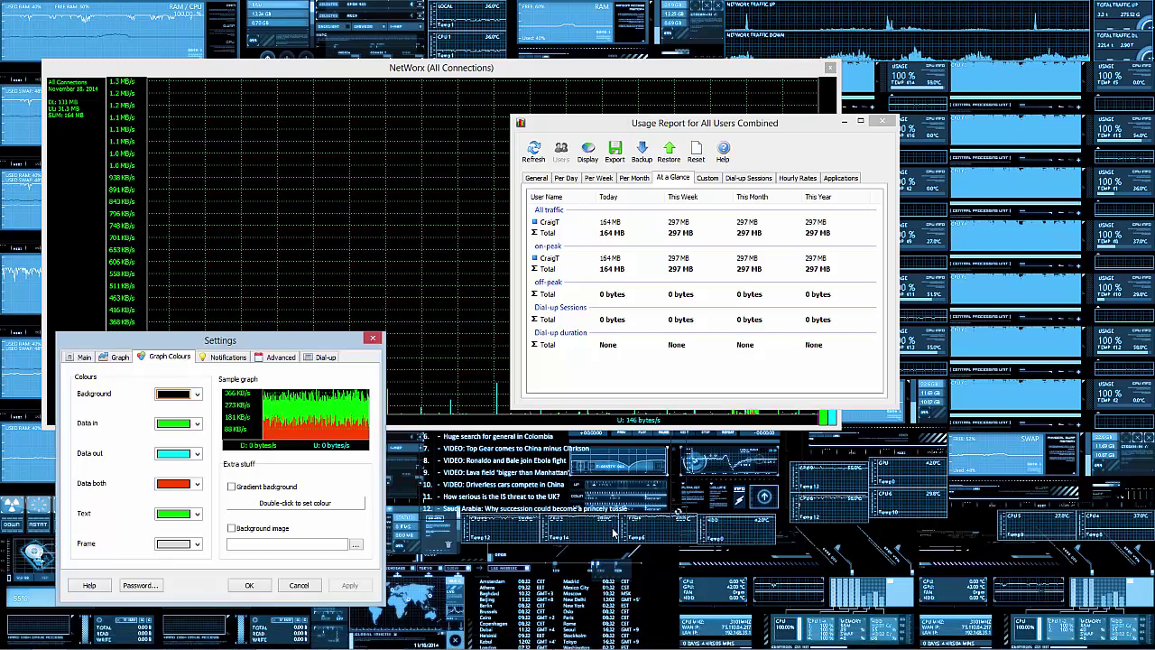
pyautogui.click(216, 358)
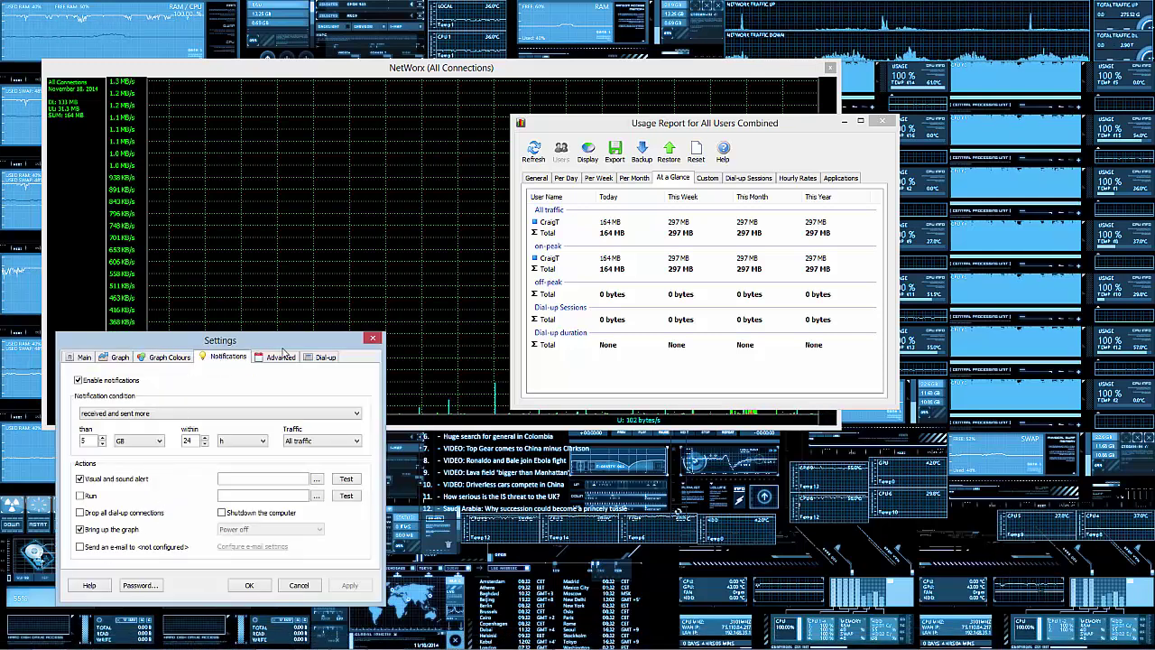
pyautogui.click(281, 356)
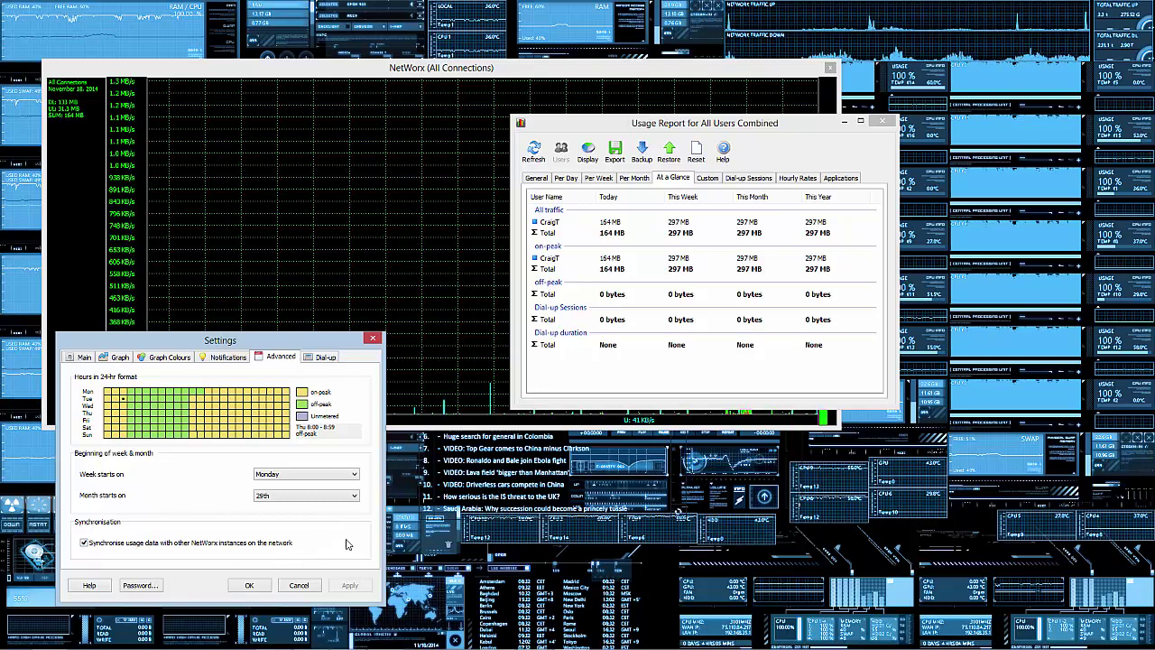
pyautogui.click(373, 339)
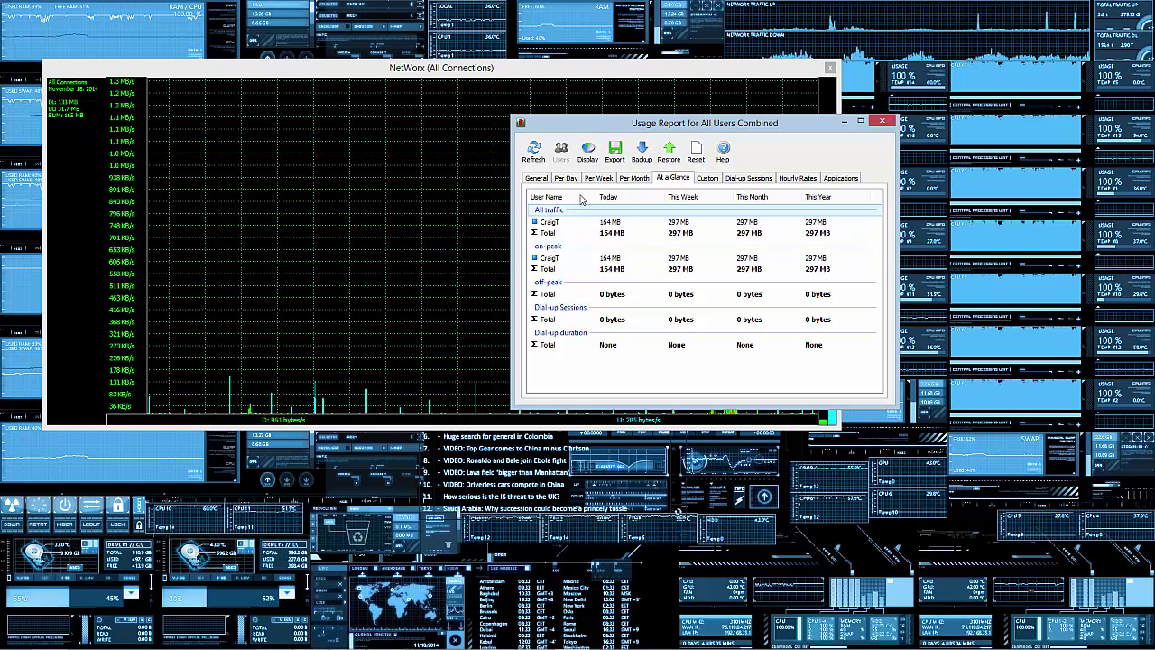
# Flip through Per Month, Per Week, Per Day and General tabs, then close the Usage Report
pyautogui.click(632, 180)
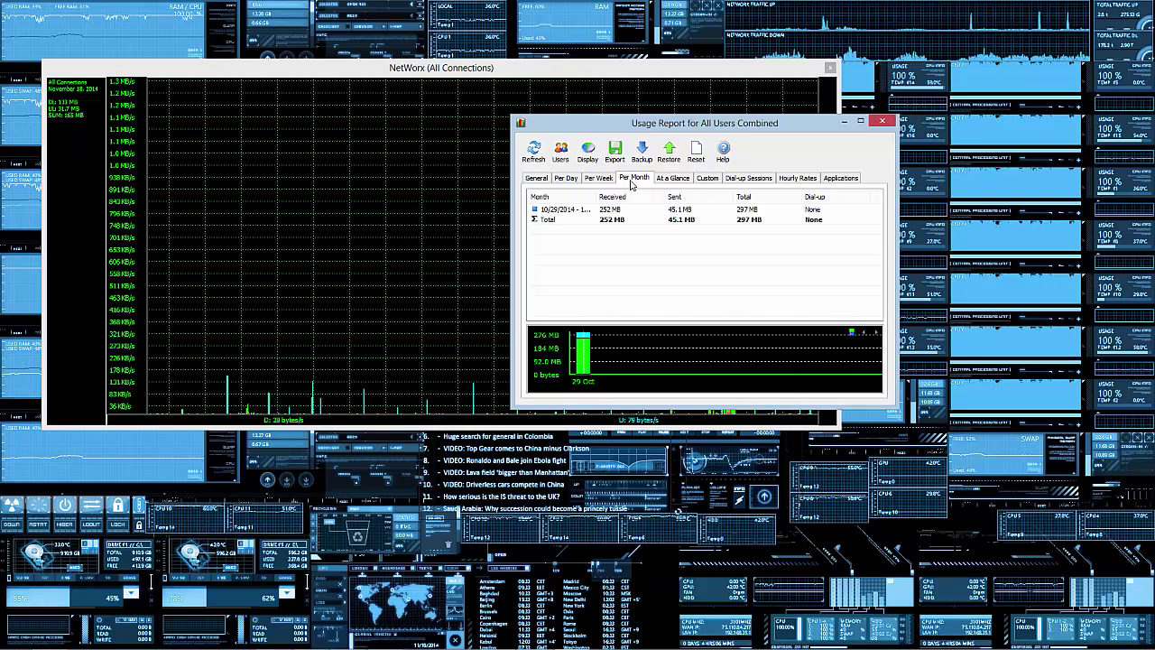
pyautogui.click(669, 181)
pyautogui.click(634, 179)
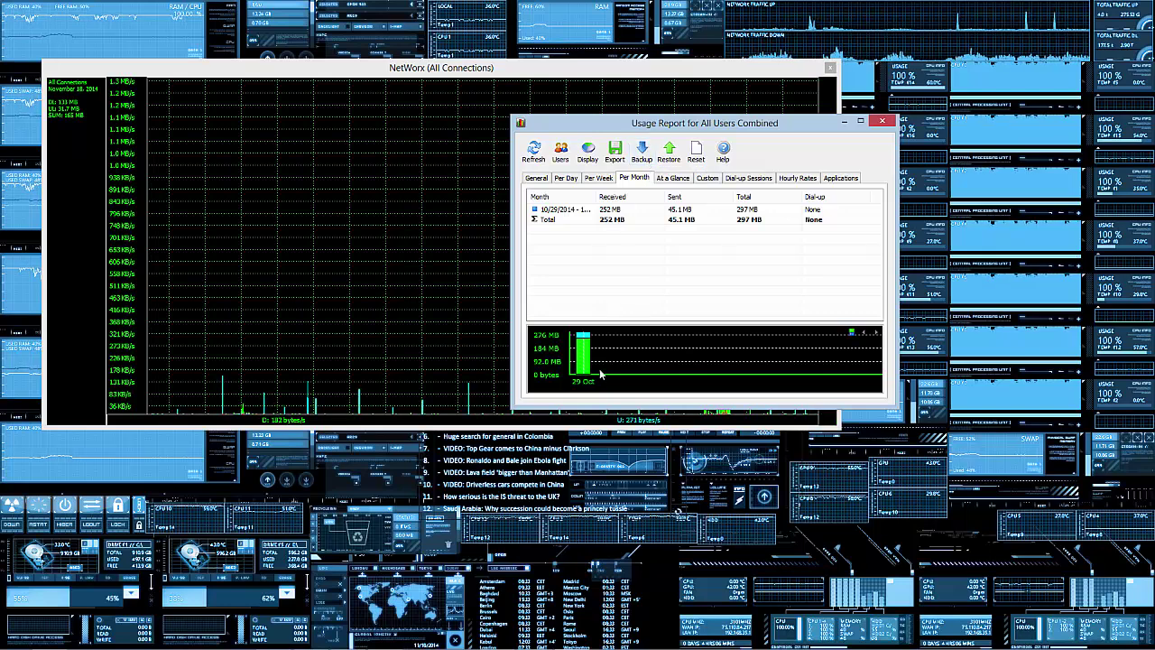
pyautogui.click(596, 178)
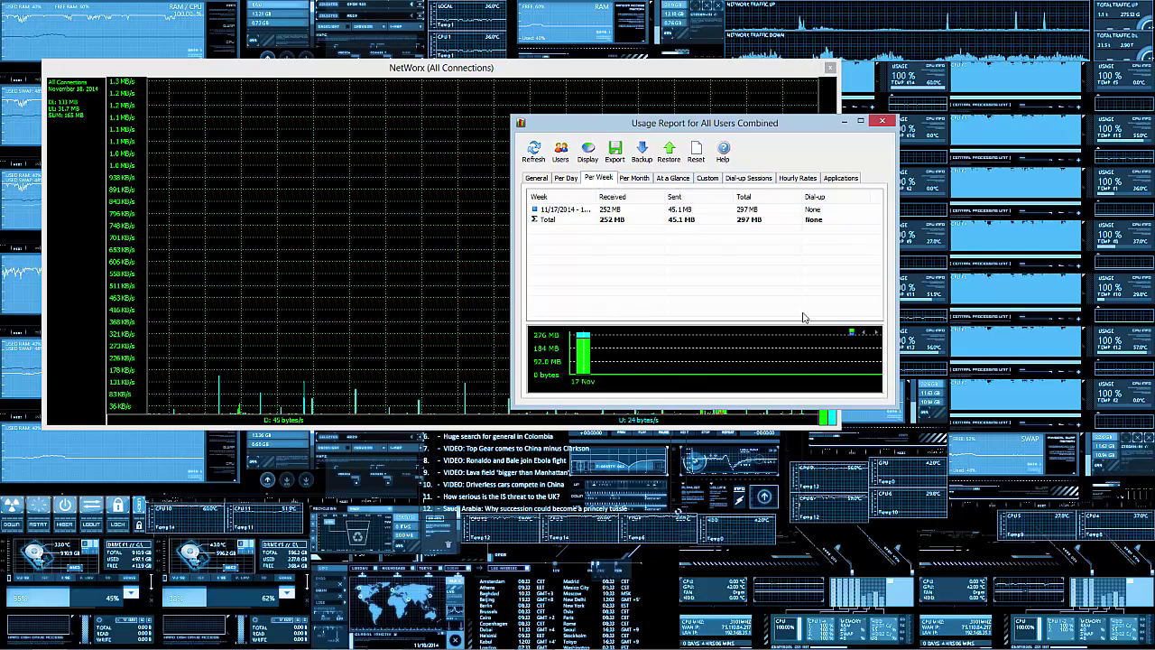
pyautogui.click(634, 178)
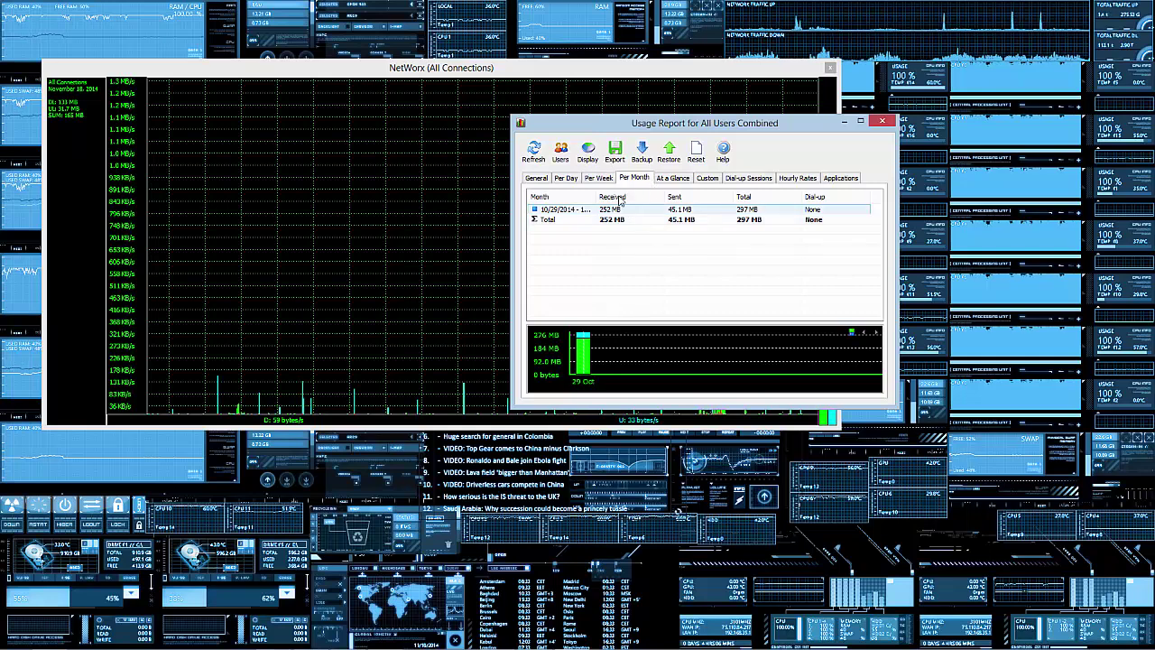
pyautogui.click(565, 179)
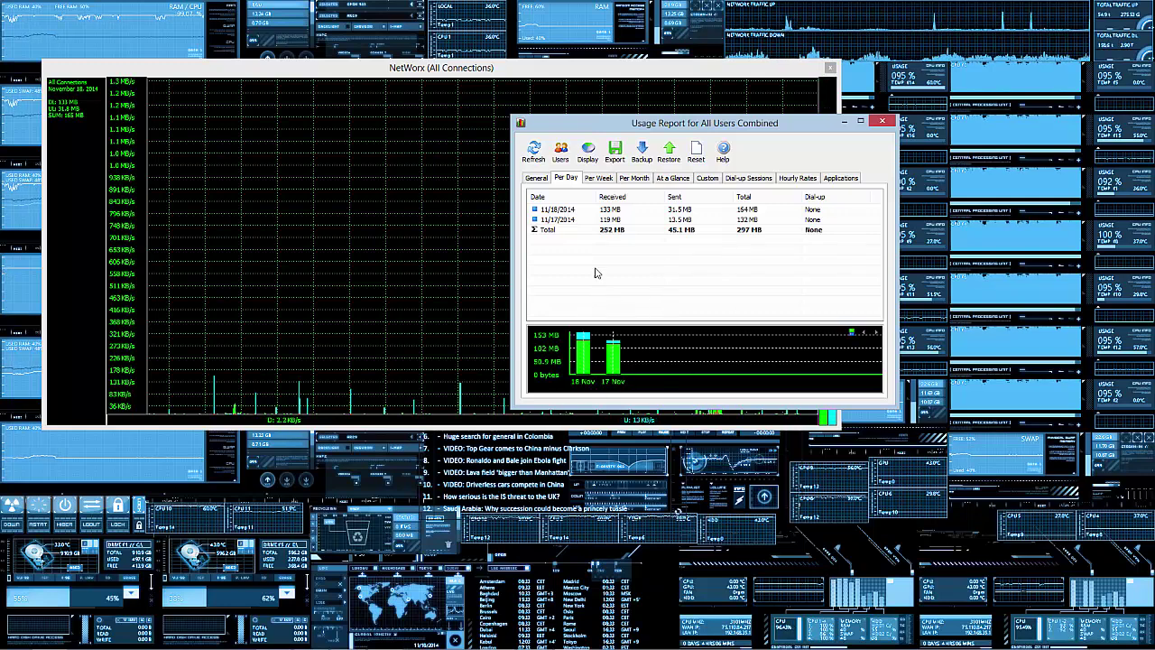
pyautogui.click(541, 179)
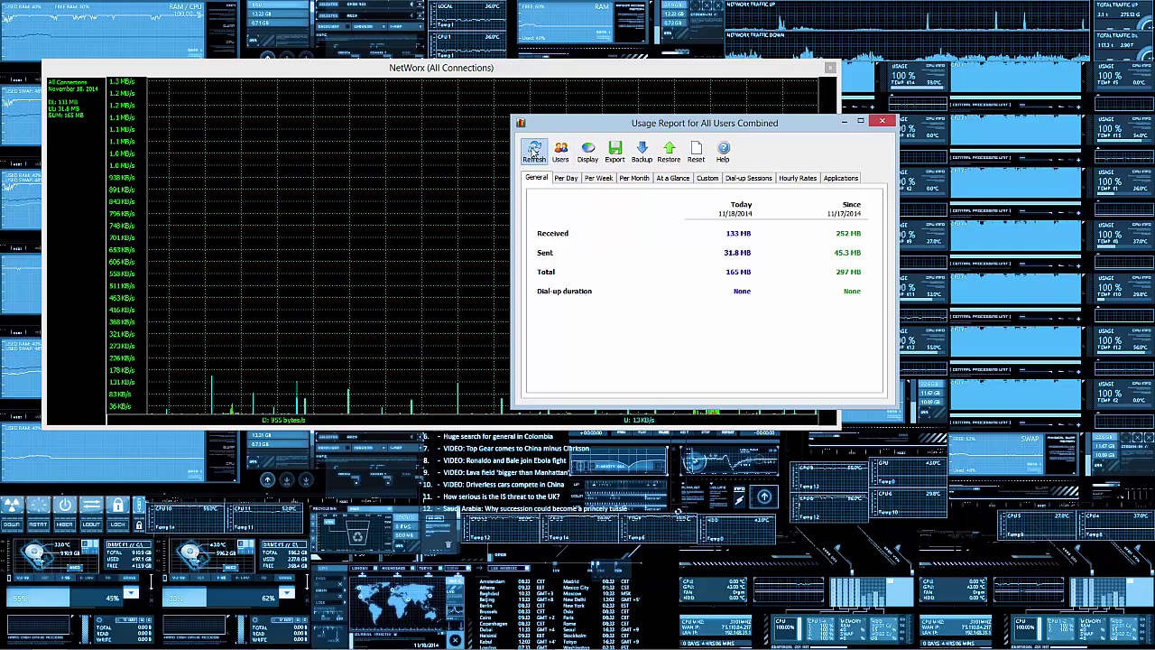
pyautogui.click(881, 122)
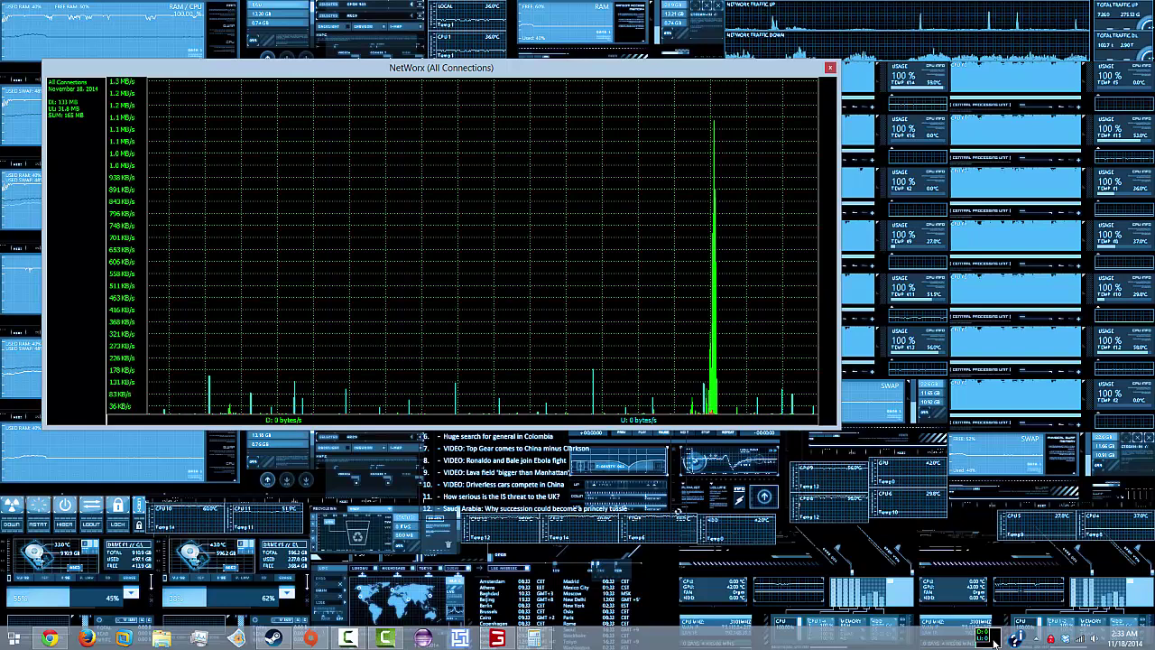
# Open NetWorx Settings from the tray menu, glancing at the Tools submenu
pyautogui.click(995, 641)
pyautogui.rightClick(980, 642)
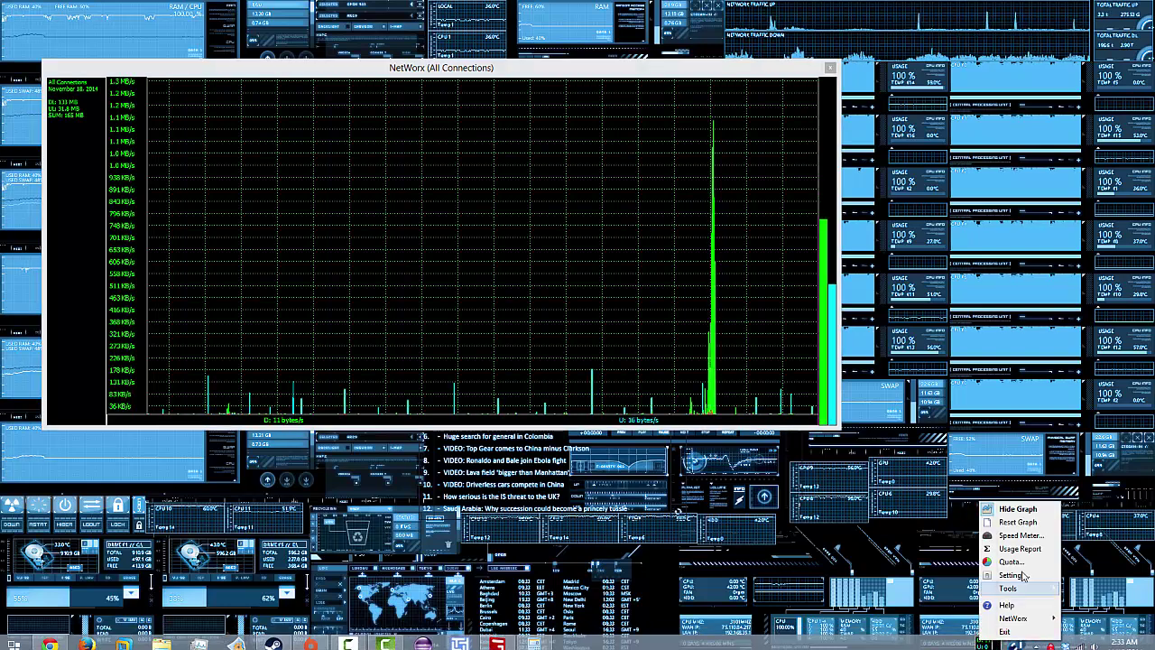
pyautogui.click(1019, 576)
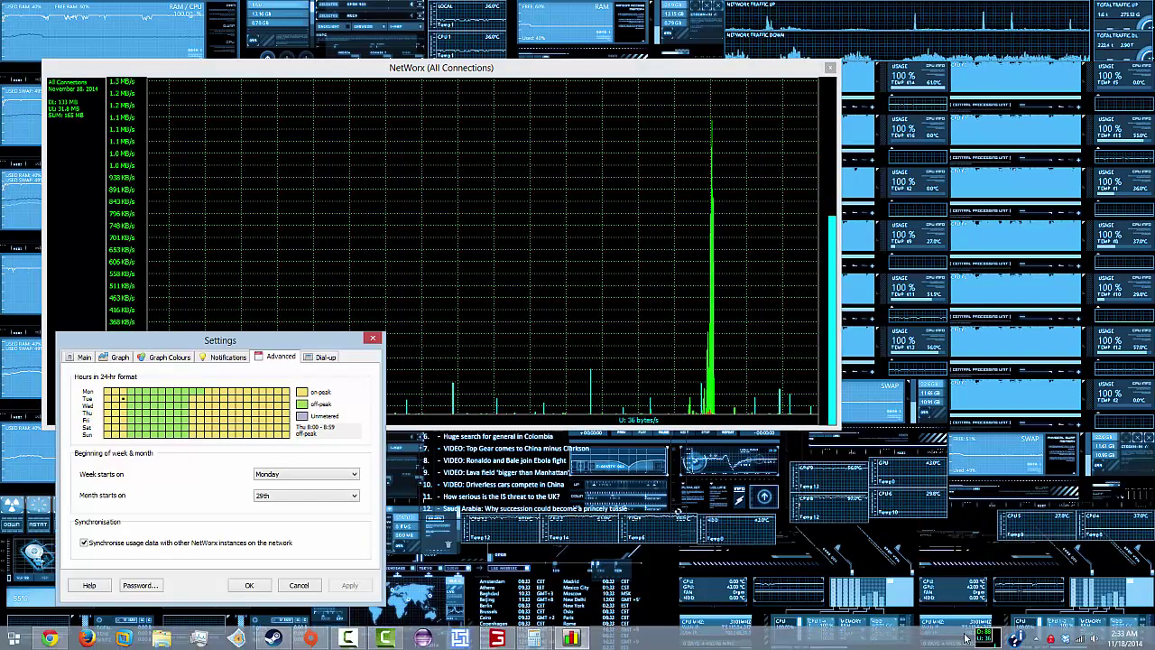
pyautogui.rightClick(980, 643)
pyautogui.moveTo(1011, 589)
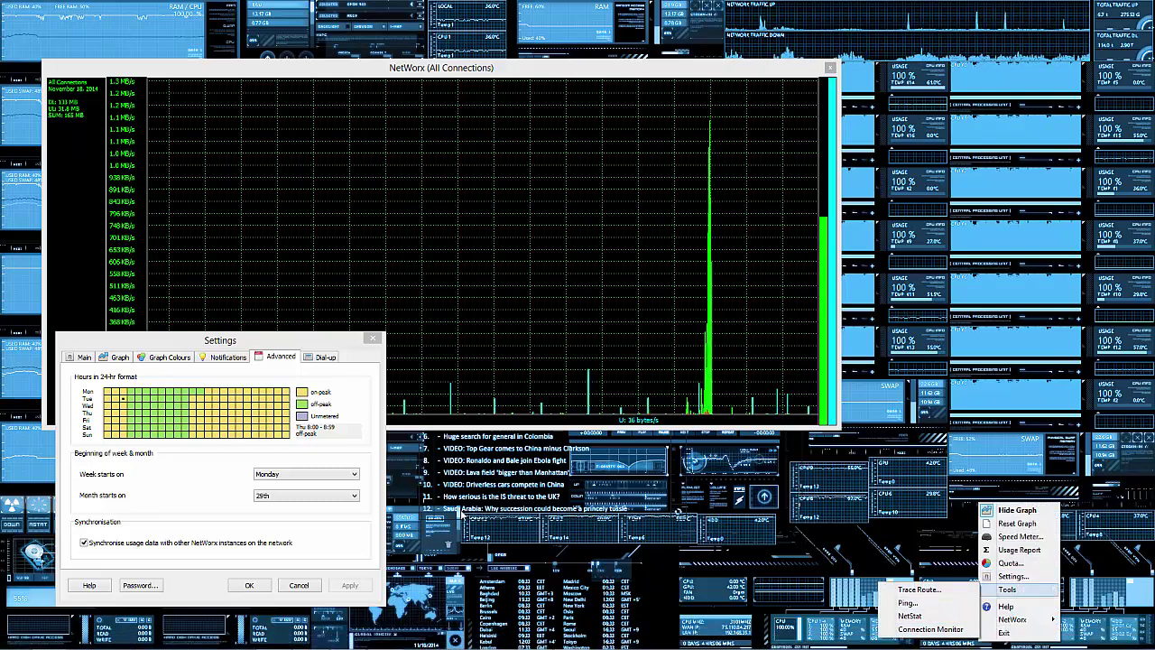
pyautogui.click(210, 352)
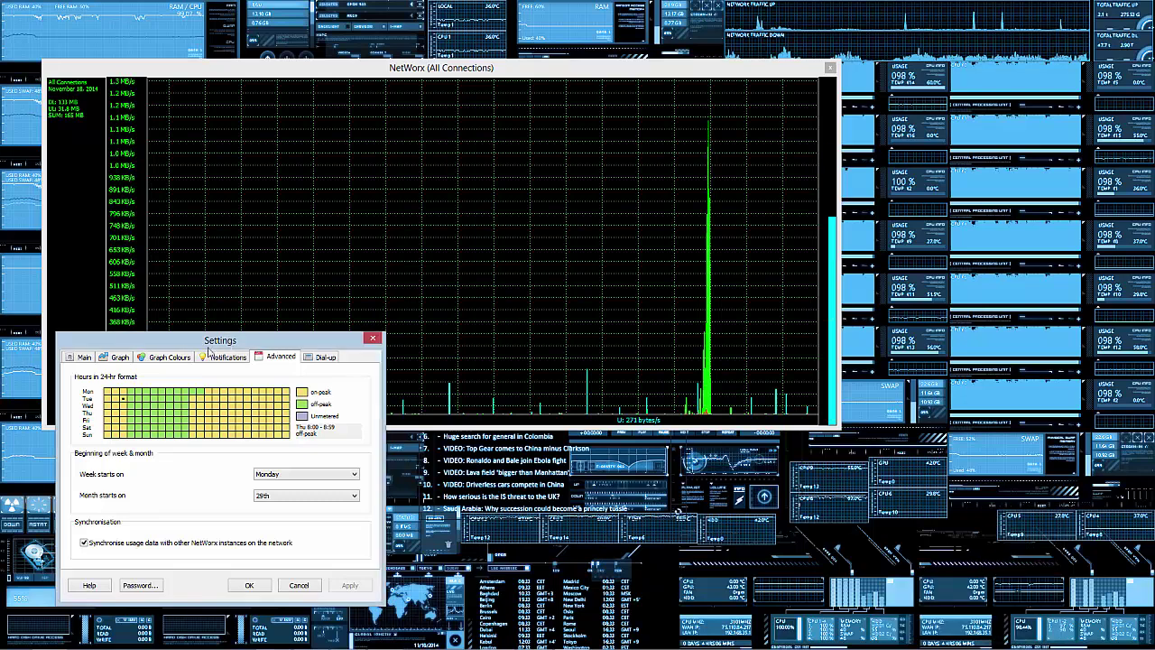
# On Main, keep Daily traffic for tray click and Usage graph for double-click
pyautogui.click(85, 357)
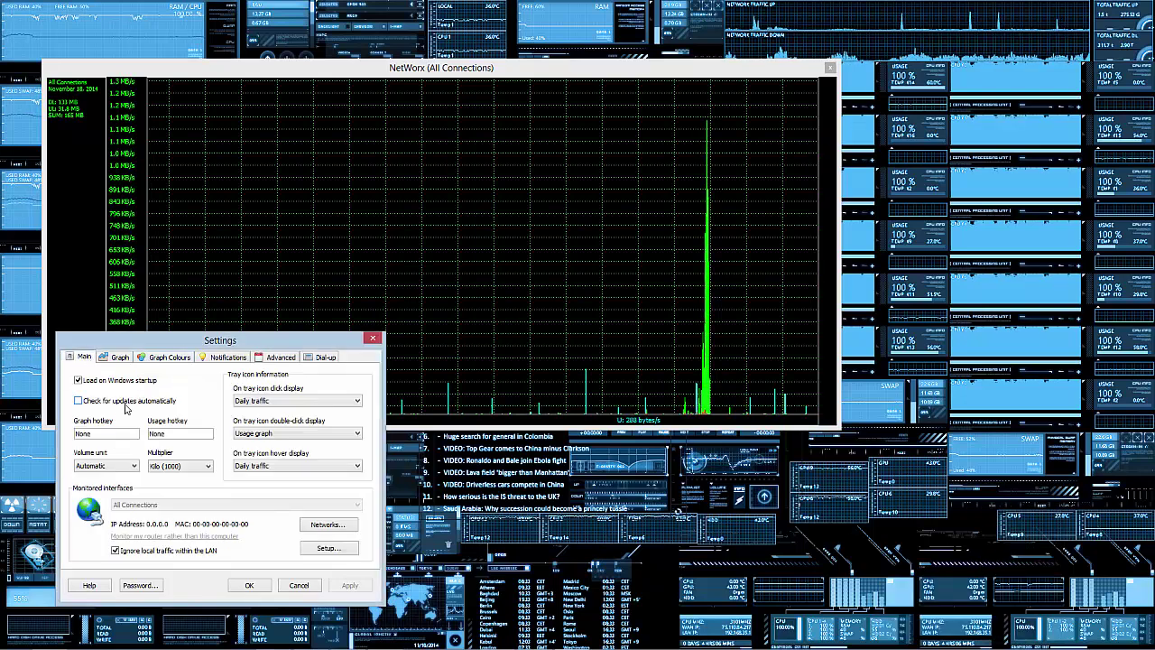
pyautogui.click(293, 402)
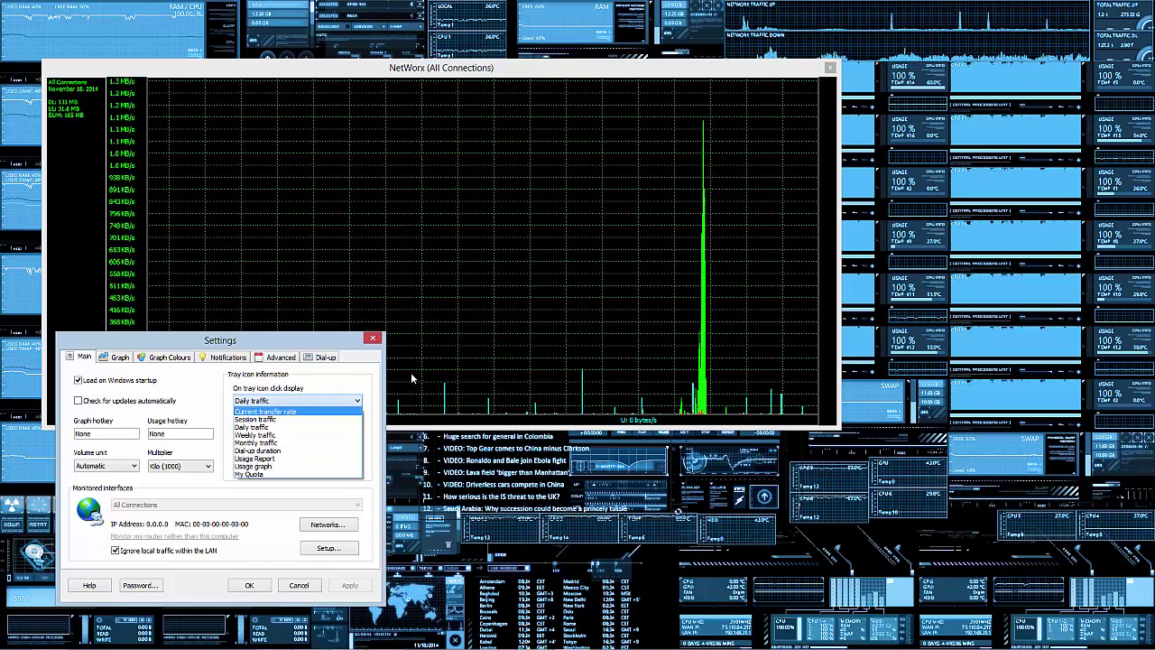
pyautogui.click(348, 426)
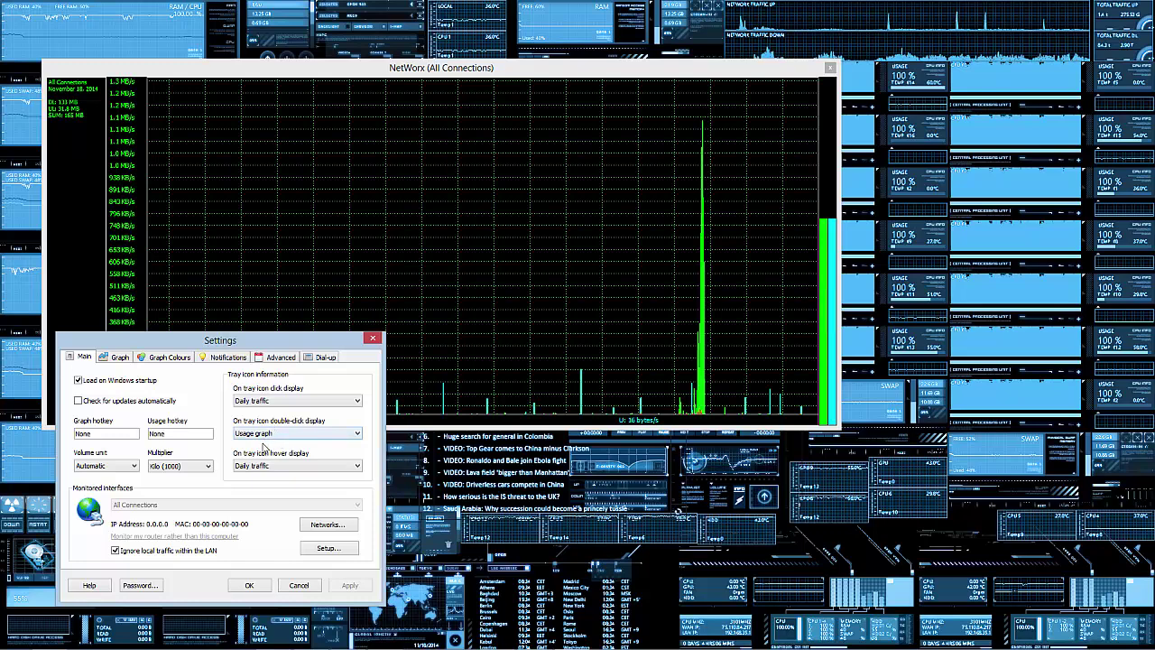
pyautogui.click(330, 433)
pyautogui.click(236, 462)
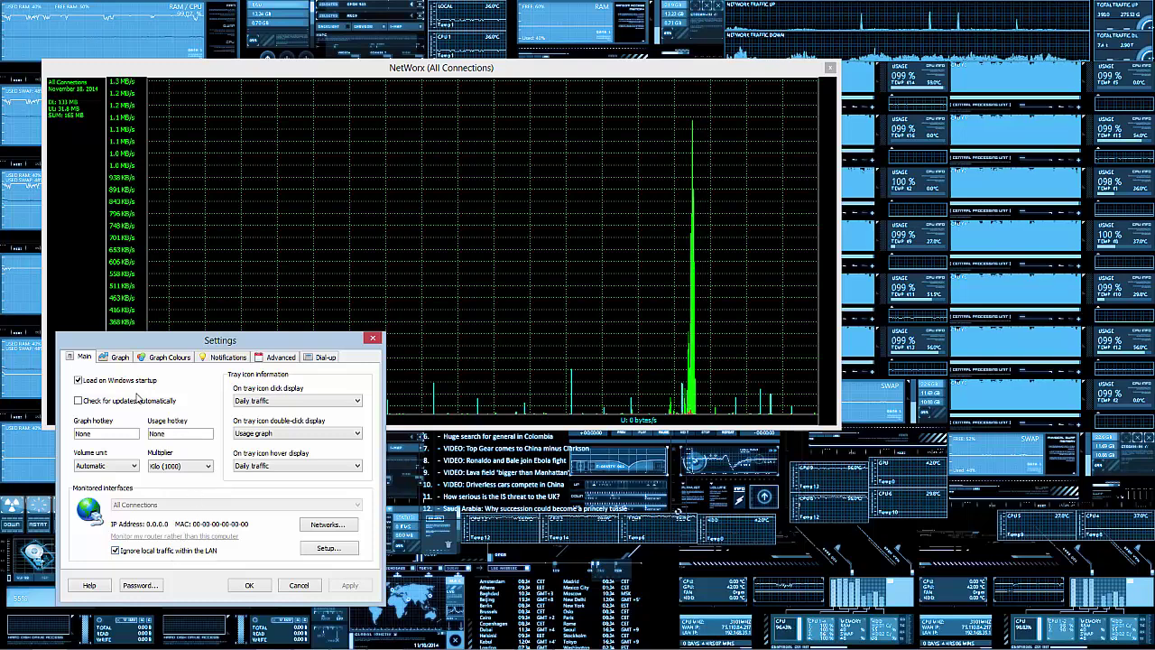
# View the Graph, Graph Colours and Notifications settings tabs
pyautogui.click(120, 357)
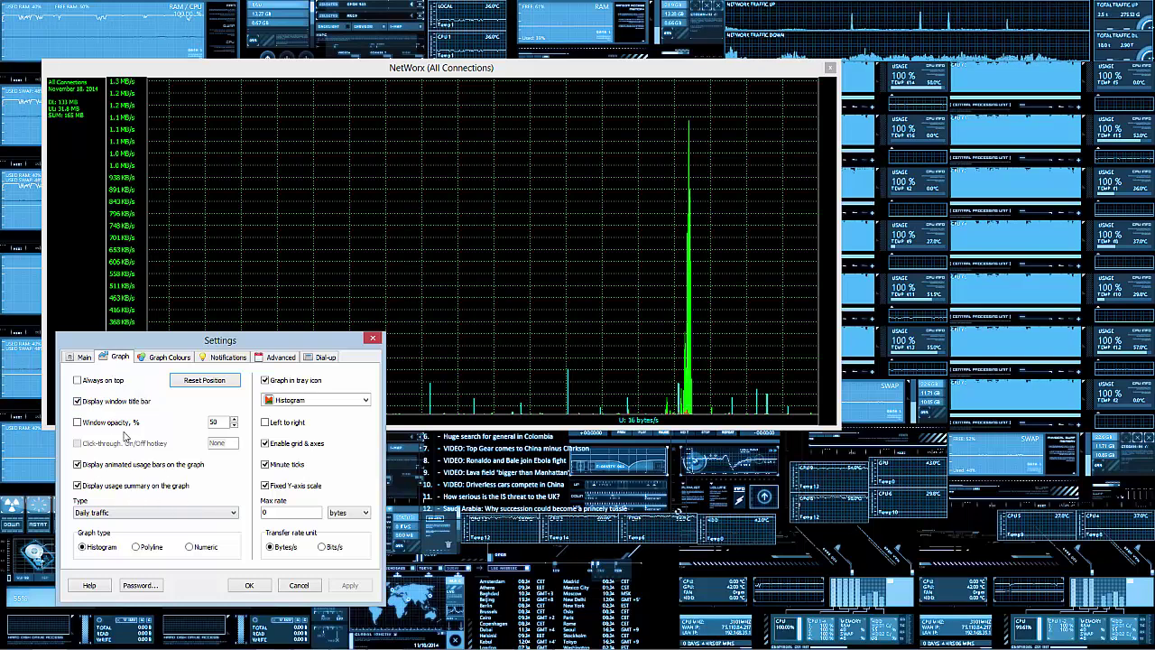
pyautogui.click(173, 358)
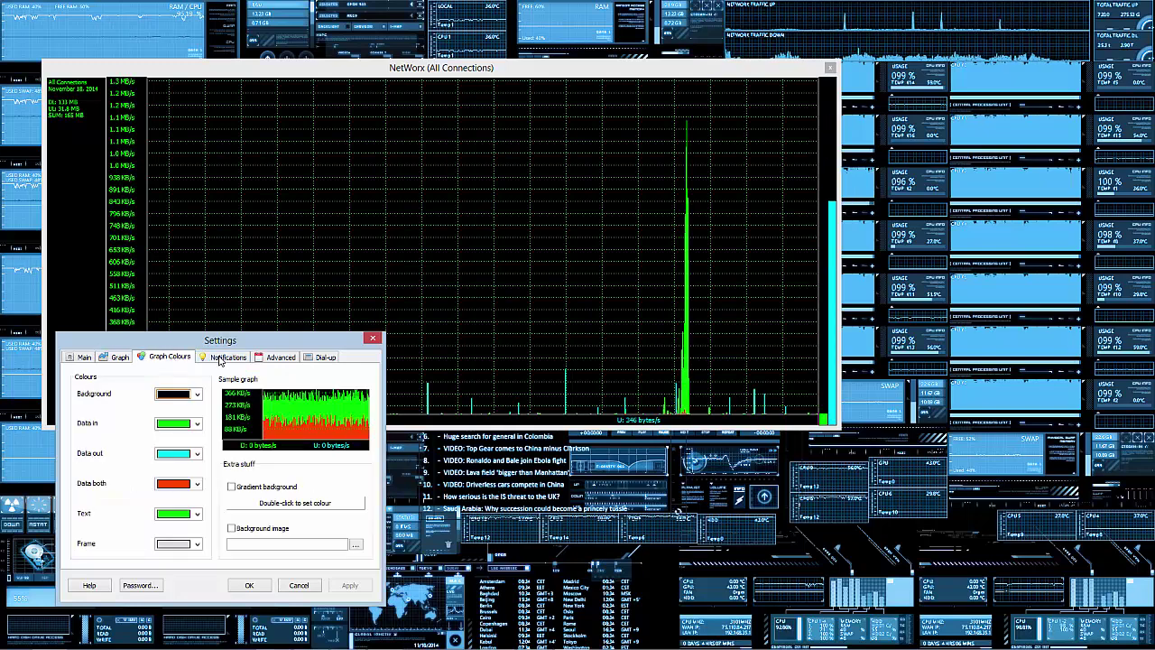
pyautogui.click(224, 360)
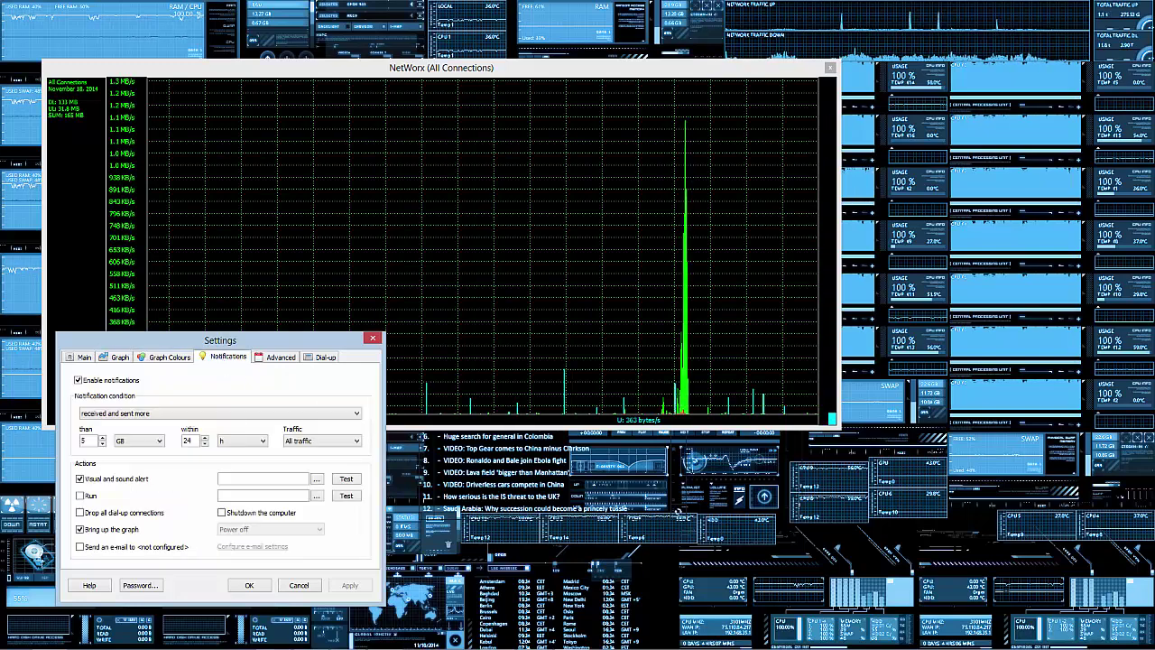
# Fire and dismiss a test visual and sound alert, then view the Advanced settings
pyautogui.click(16, 417)
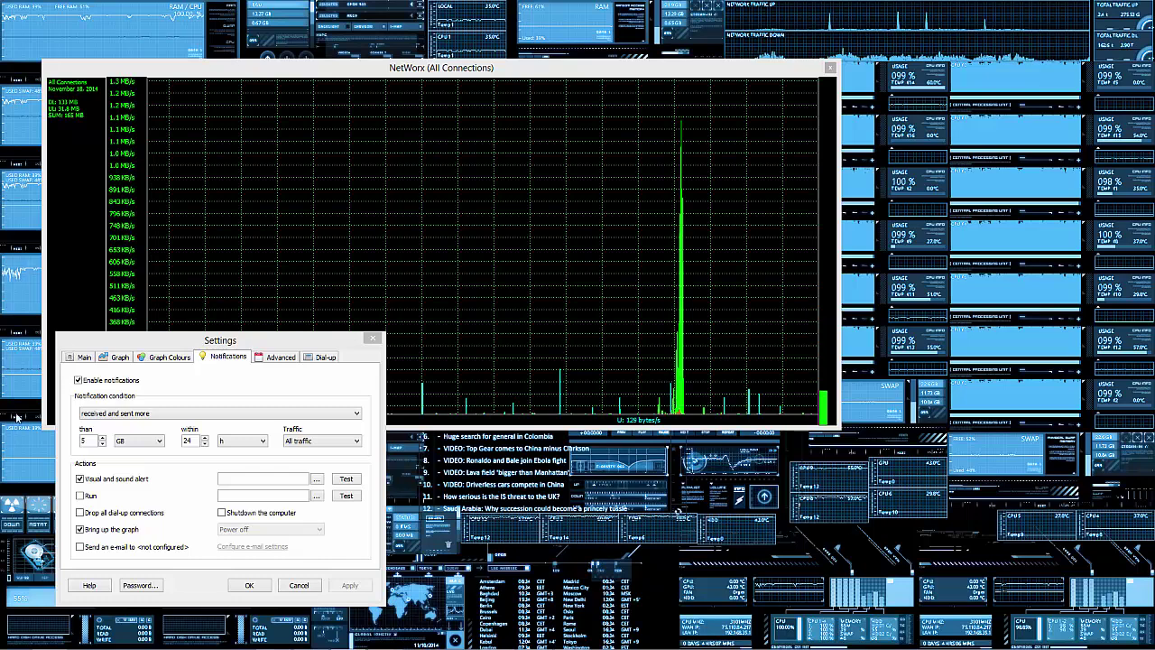
pyautogui.click(168, 472)
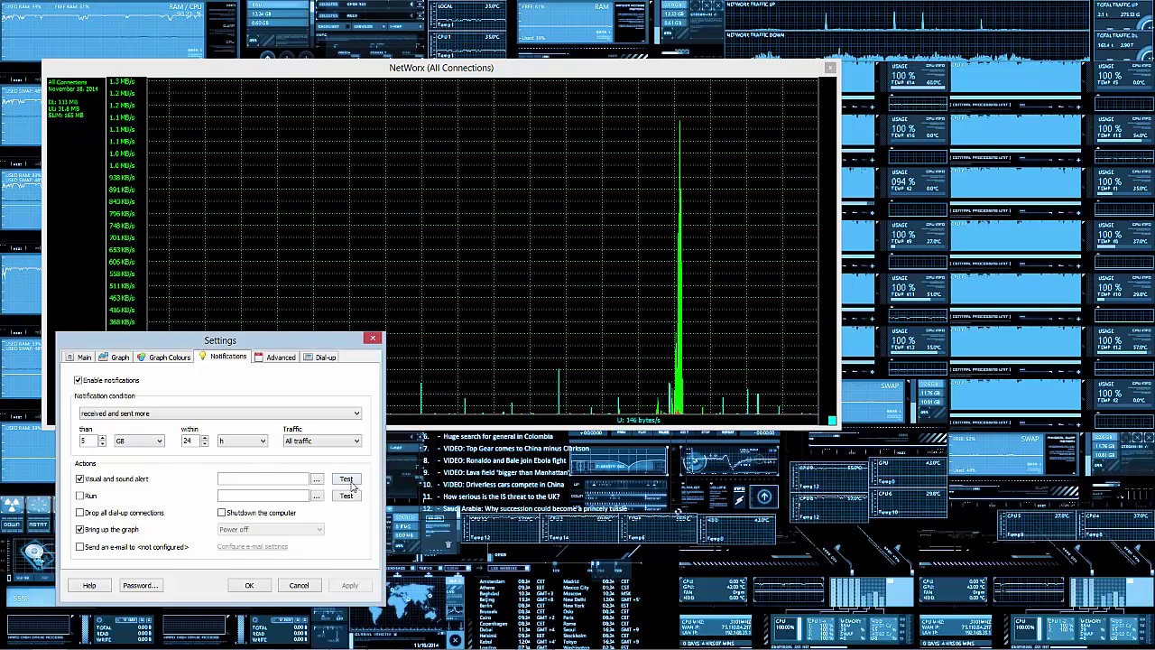
pyautogui.click(349, 481)
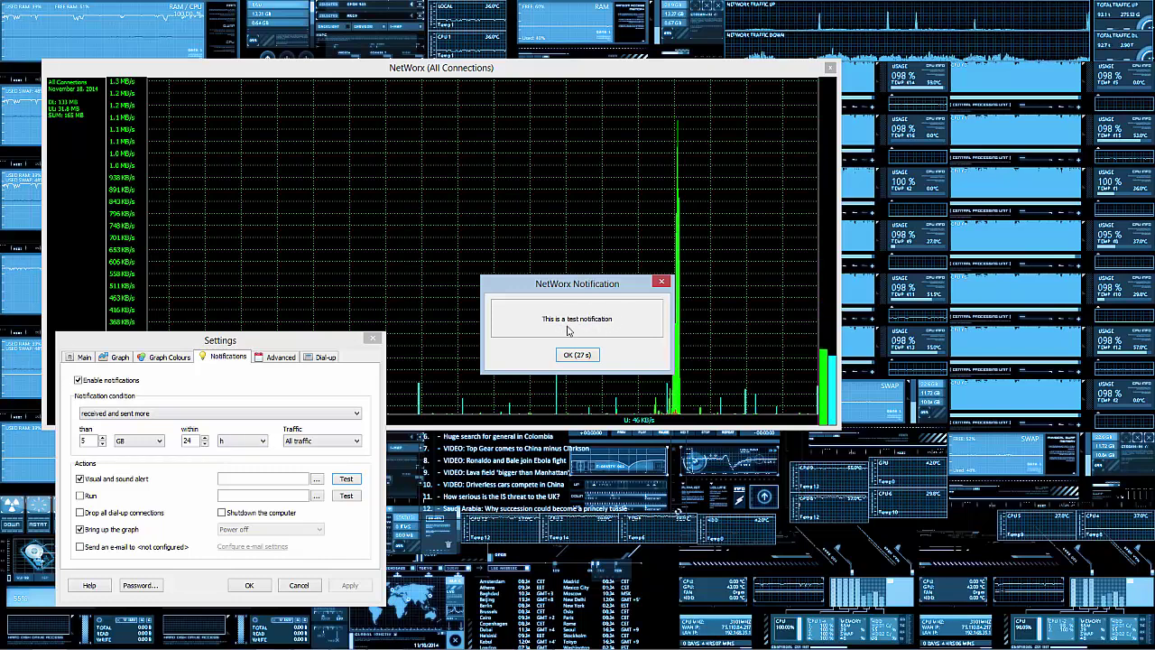
pyautogui.click(661, 284)
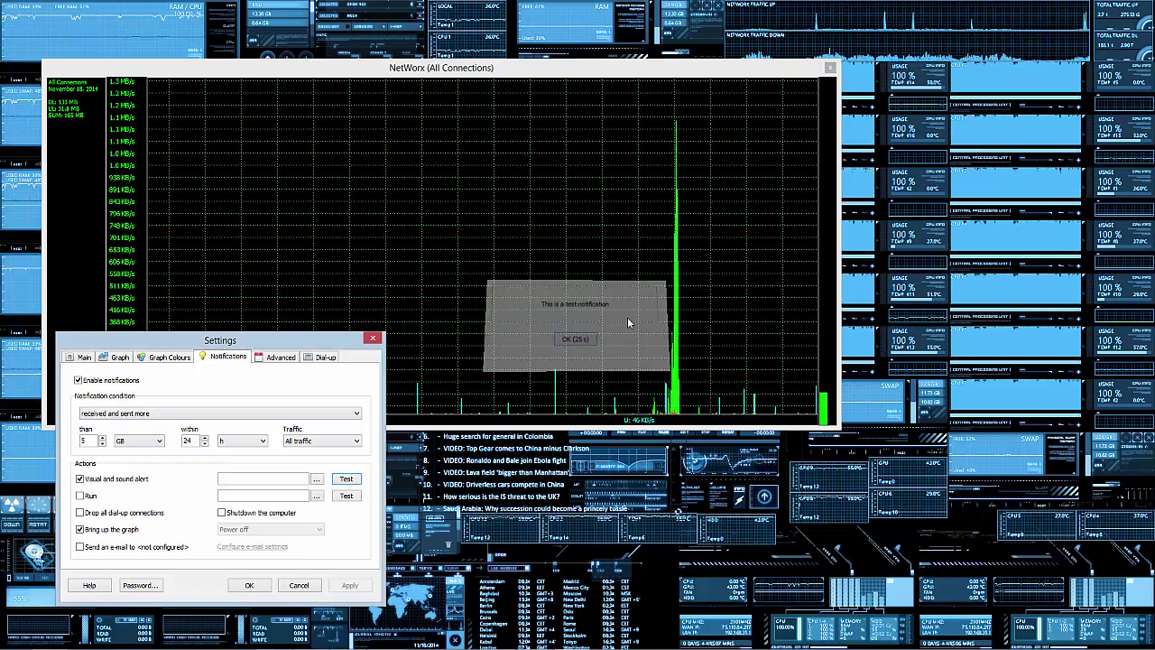
pyautogui.click(272, 357)
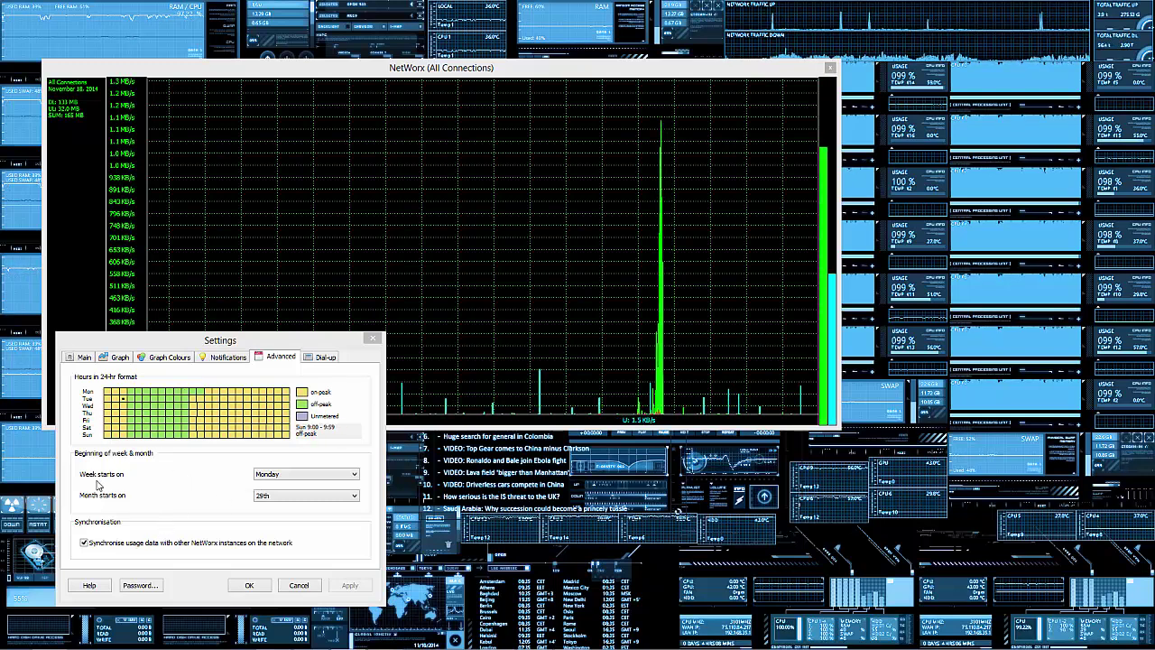
# Leave the week start on Monday and the month start on the 29th
pyautogui.click(282, 476)
pyautogui.click(281, 476)
pyautogui.click(280, 496)
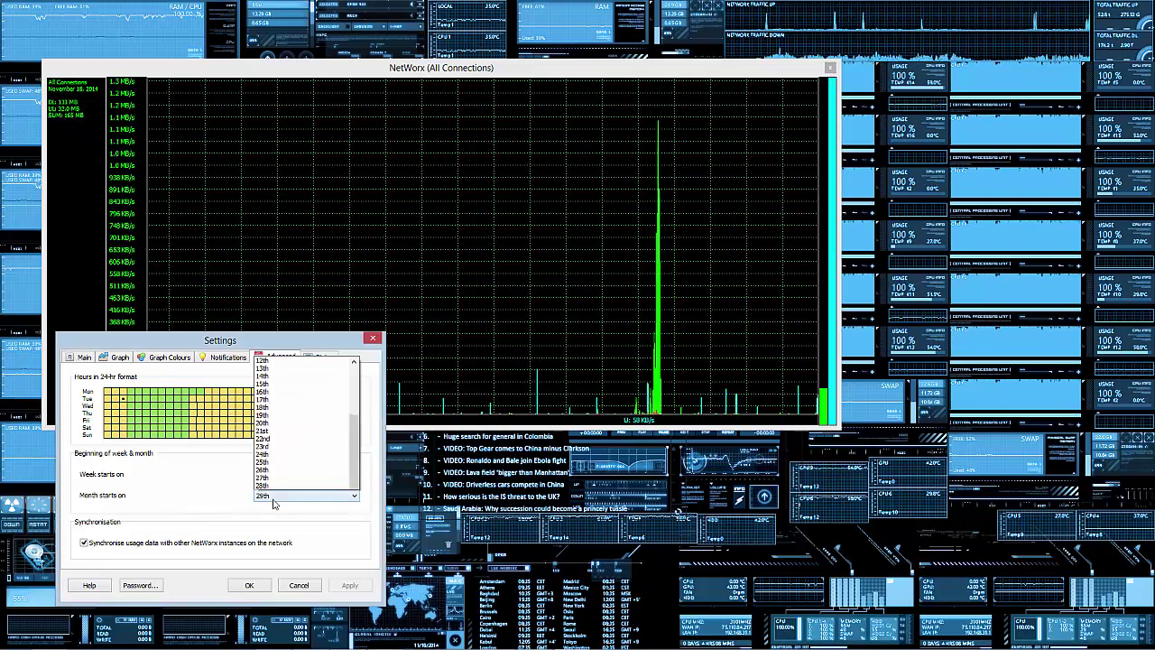
pyautogui.click(166, 488)
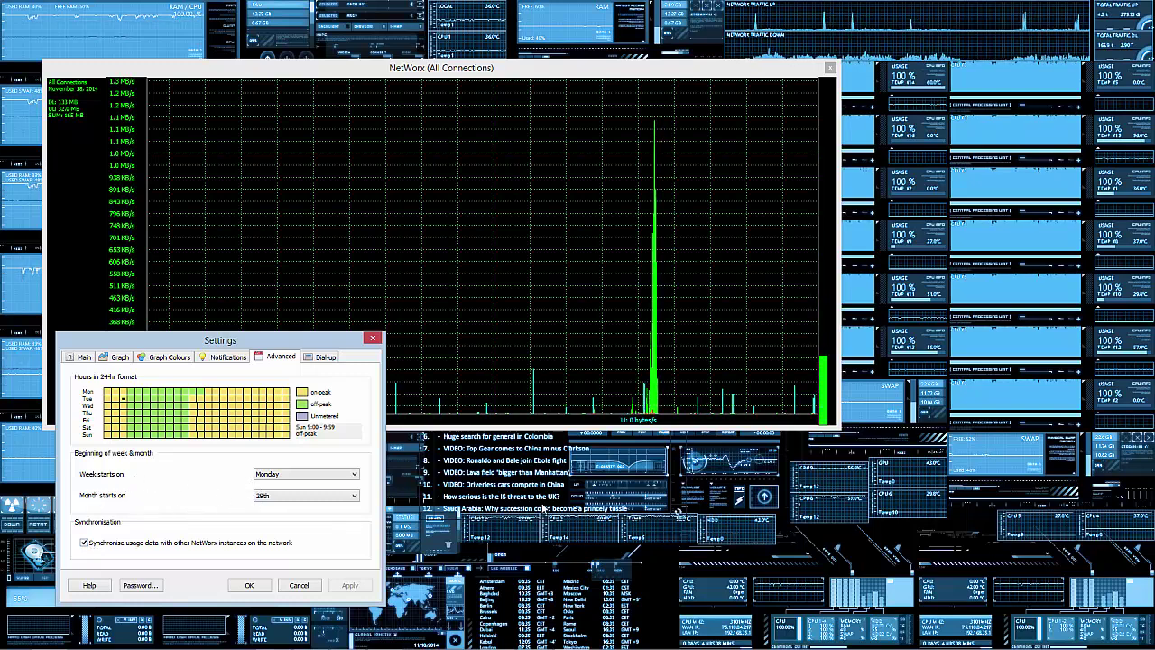
# Review the Dial-up options, then close the Settings window
pyautogui.moveTo(1062, 642)
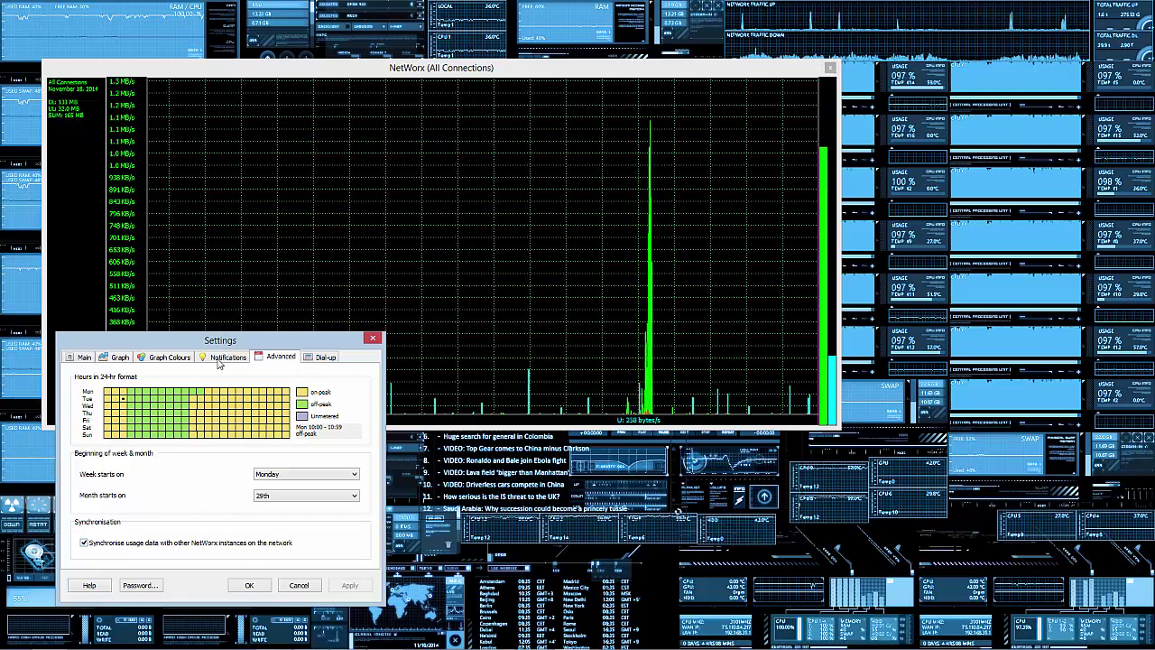
pyautogui.click(325, 357)
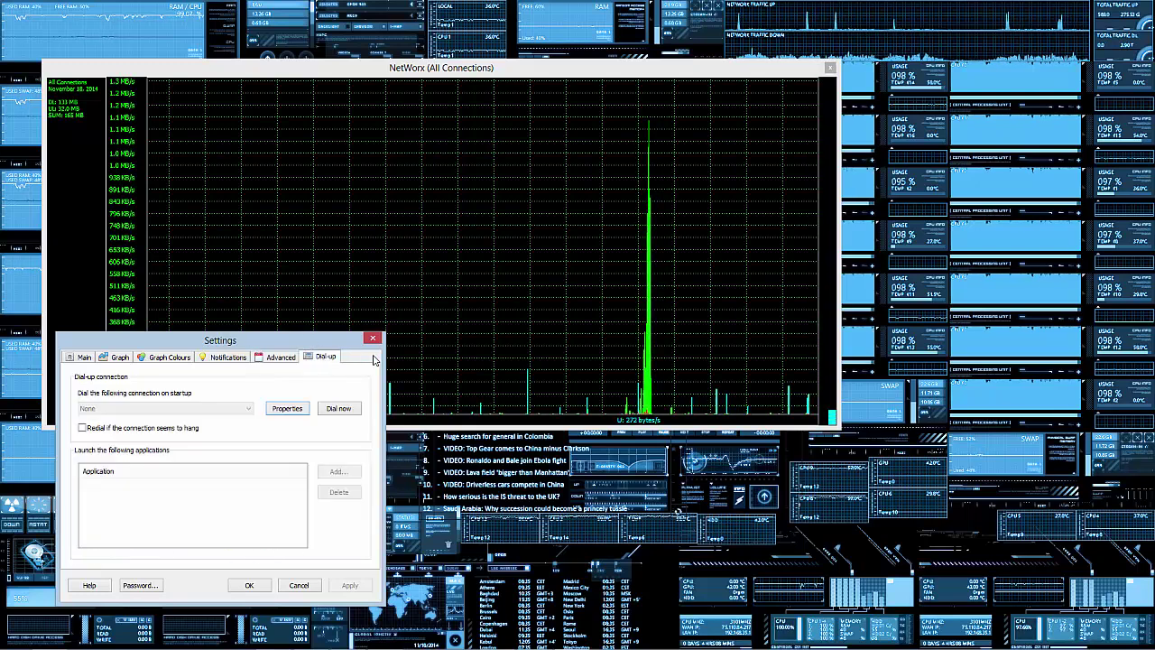
pyautogui.click(372, 339)
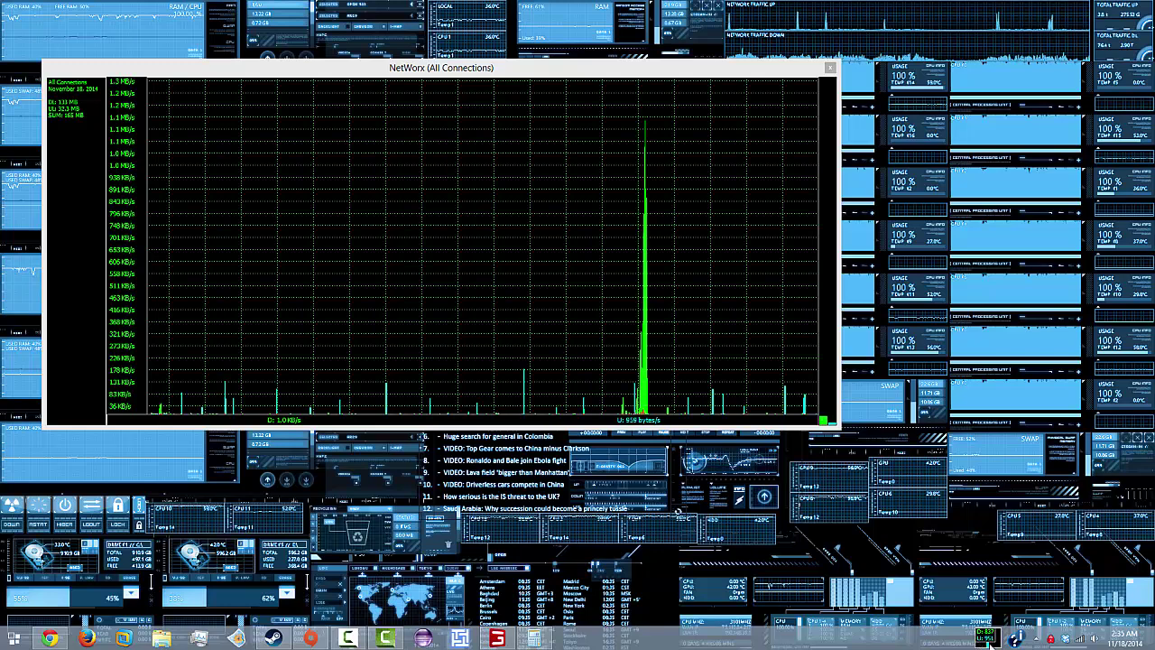
# Open the Trace Route tool from the NetWorx tray menu, then close it
pyautogui.rightClick(987, 642)
pyautogui.moveTo(1012, 591)
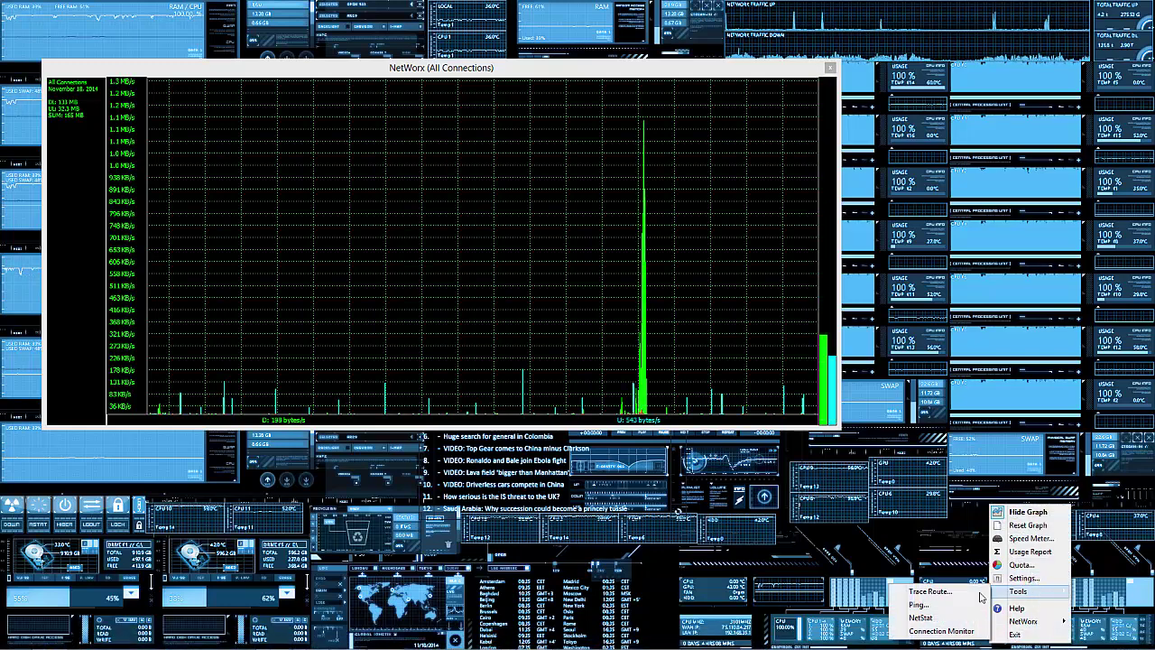
pyautogui.click(929, 591)
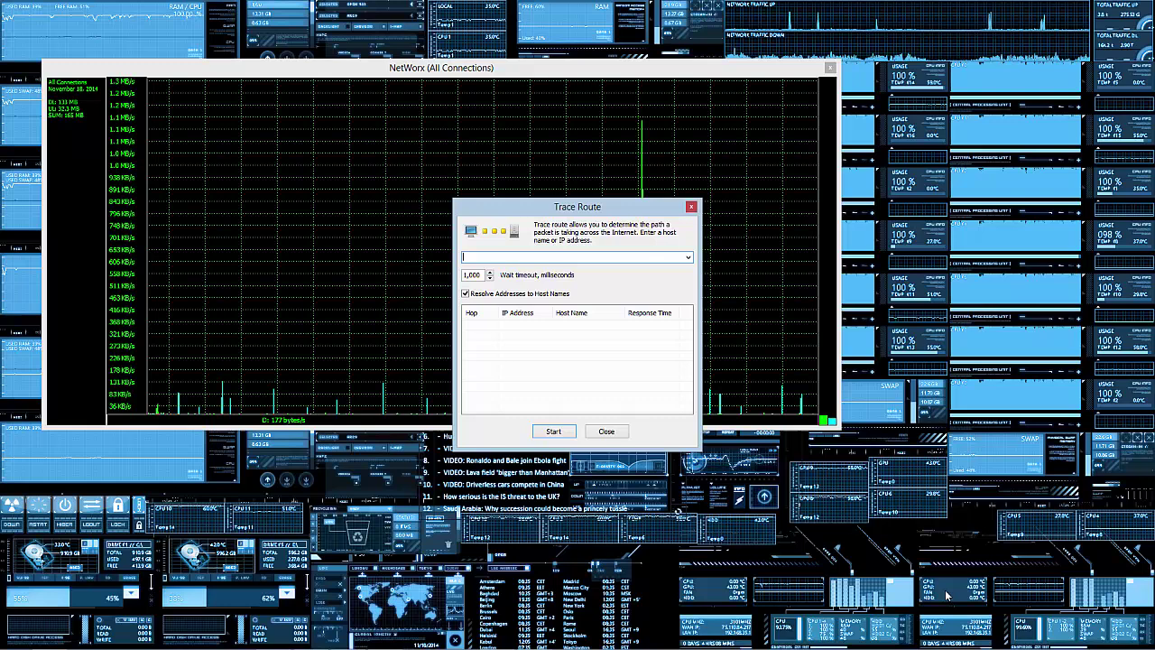
pyautogui.click(692, 208)
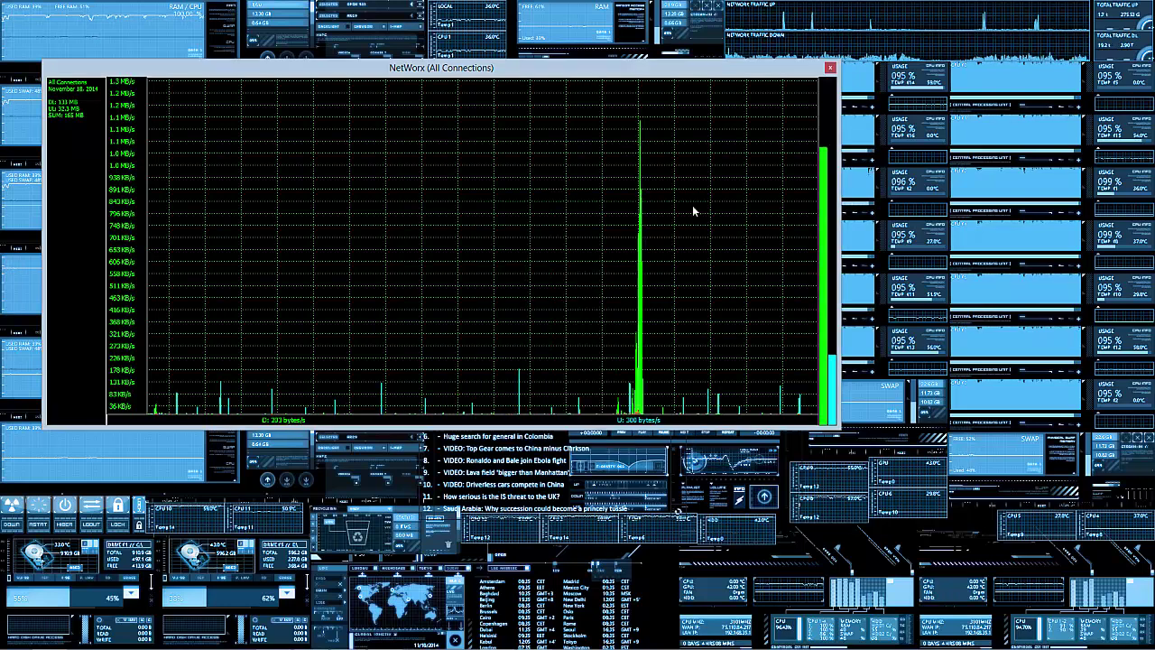
# Open the Ping tool (1,000 ms timeout, 3 echo requests) and close it without running
pyautogui.rightClick(1015, 638)
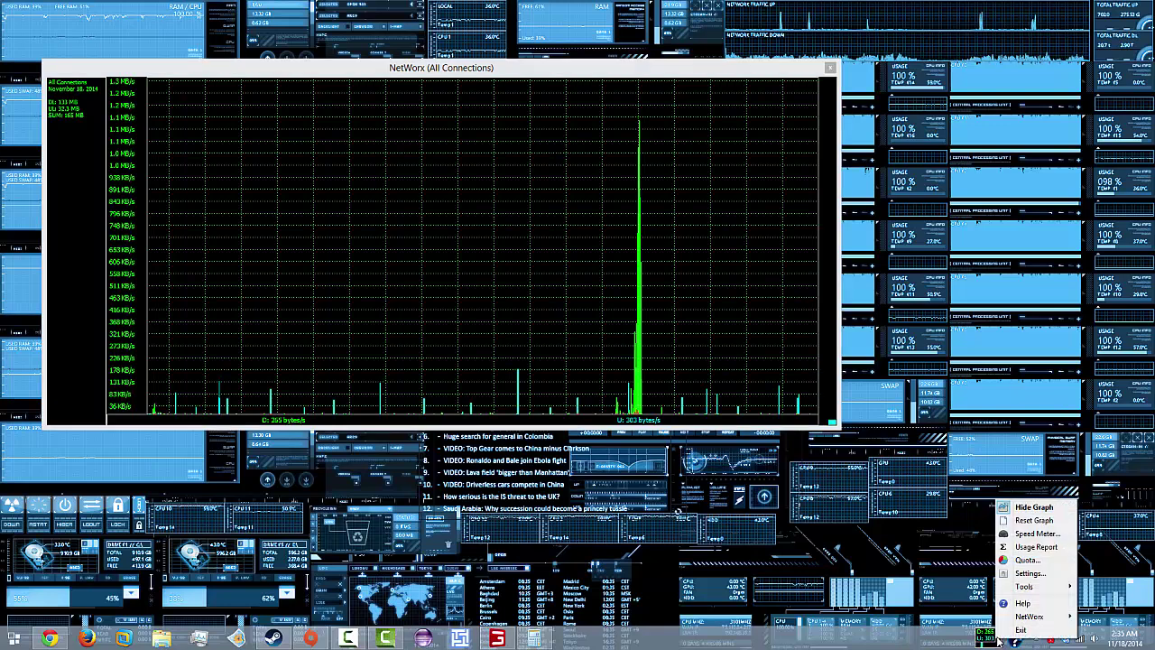
pyautogui.moveTo(1033, 587)
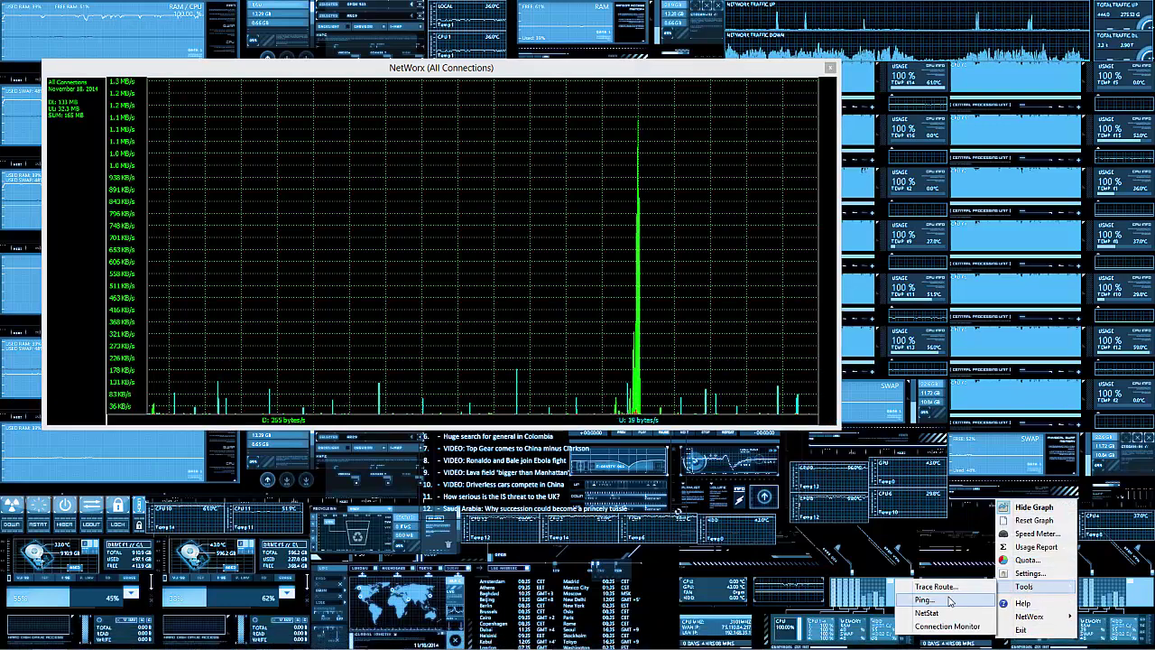
pyautogui.click(920, 600)
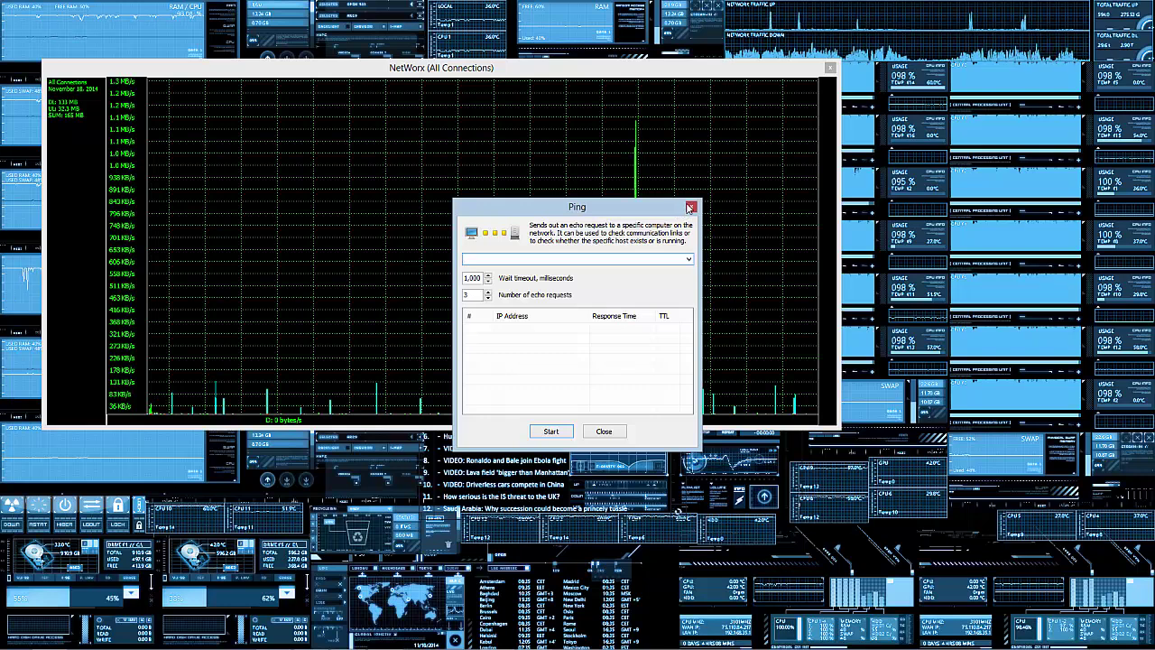
pyautogui.click(690, 209)
# Dismiss the stray taskbar menu and reopen the NetWorx tray menu
pyautogui.rightClick(976, 637)
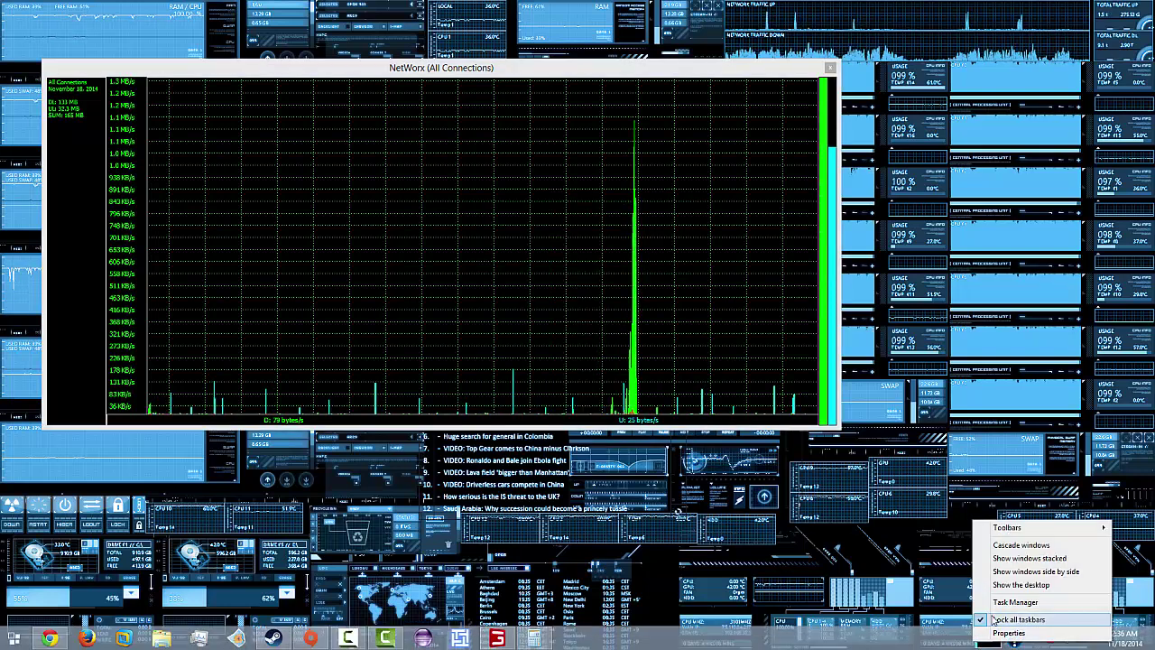
pyautogui.click(986, 639)
pyautogui.rightClick(986, 638)
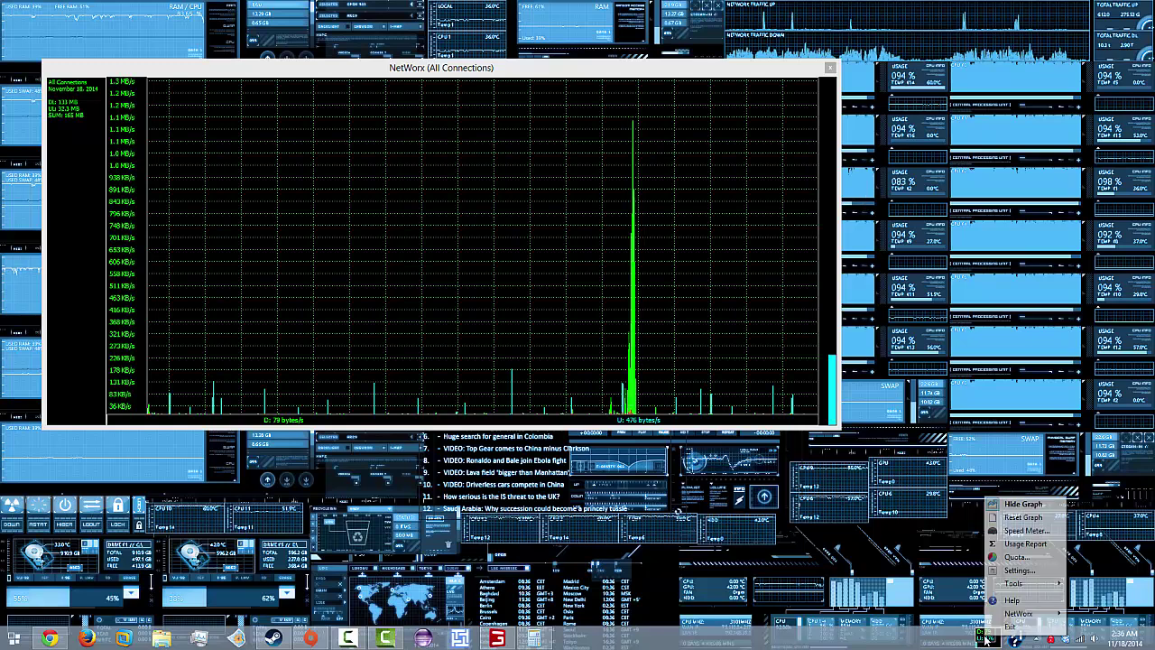
# Open the NetStat list of active connections and scroll through it
pyautogui.moveTo(1012, 583)
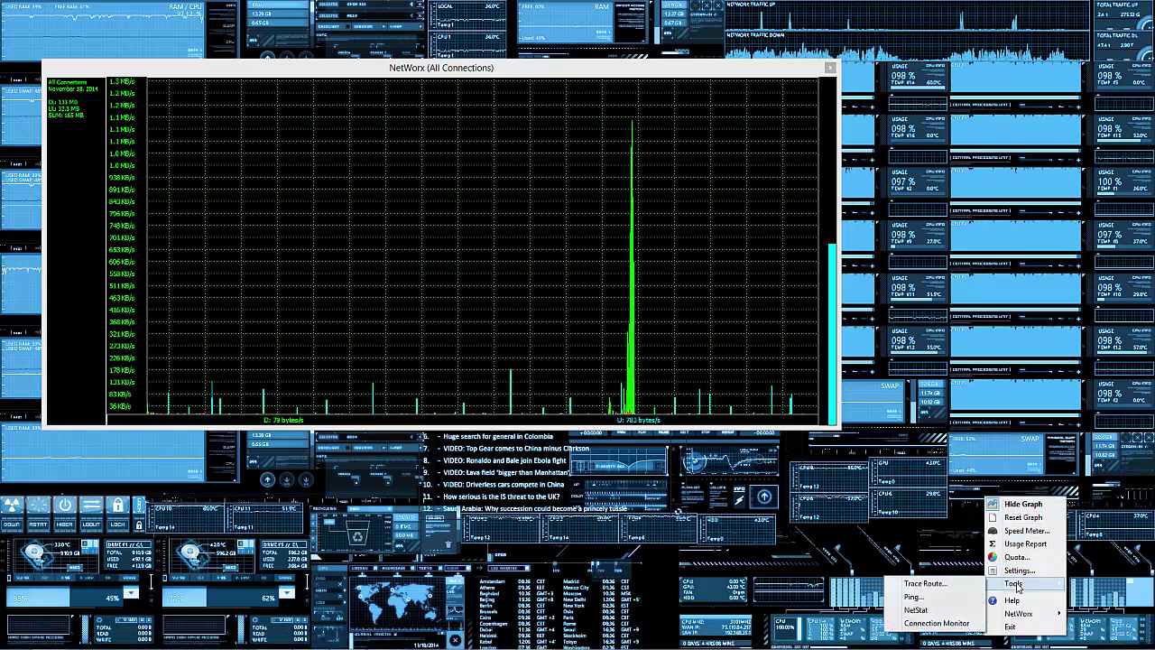
pyautogui.click(943, 610)
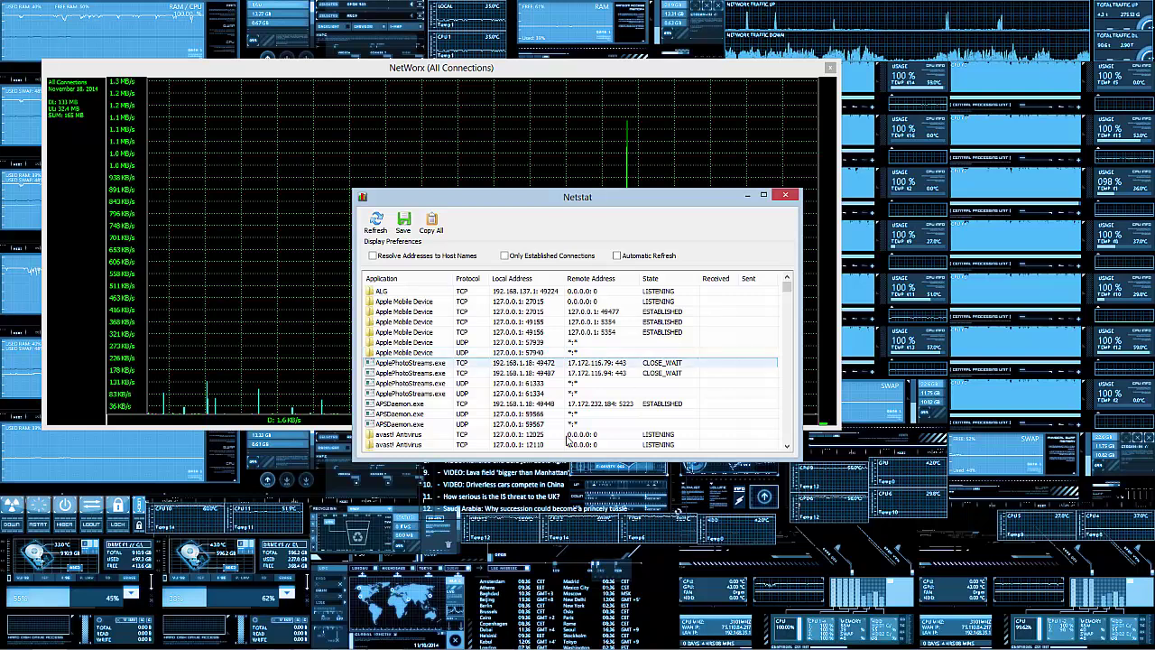
pyautogui.scroll(-5, 603, 395)
pyautogui.scroll(9, 605, 390)
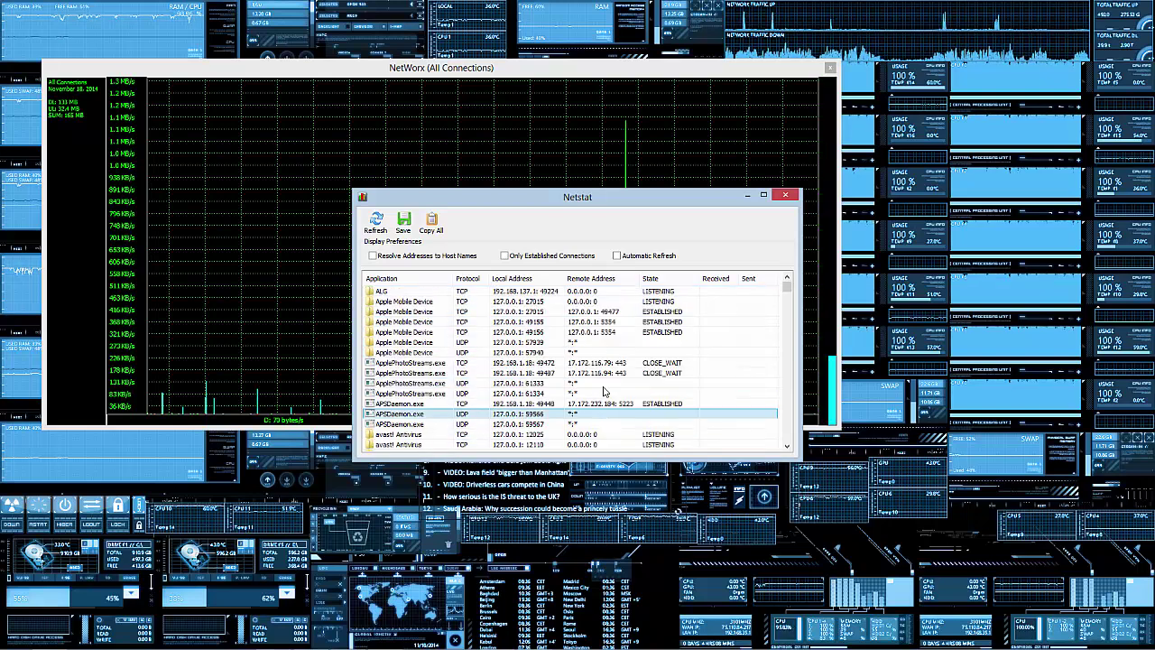
pyautogui.scroll(-4, 607, 382)
pyautogui.scroll(5, 607, 382)
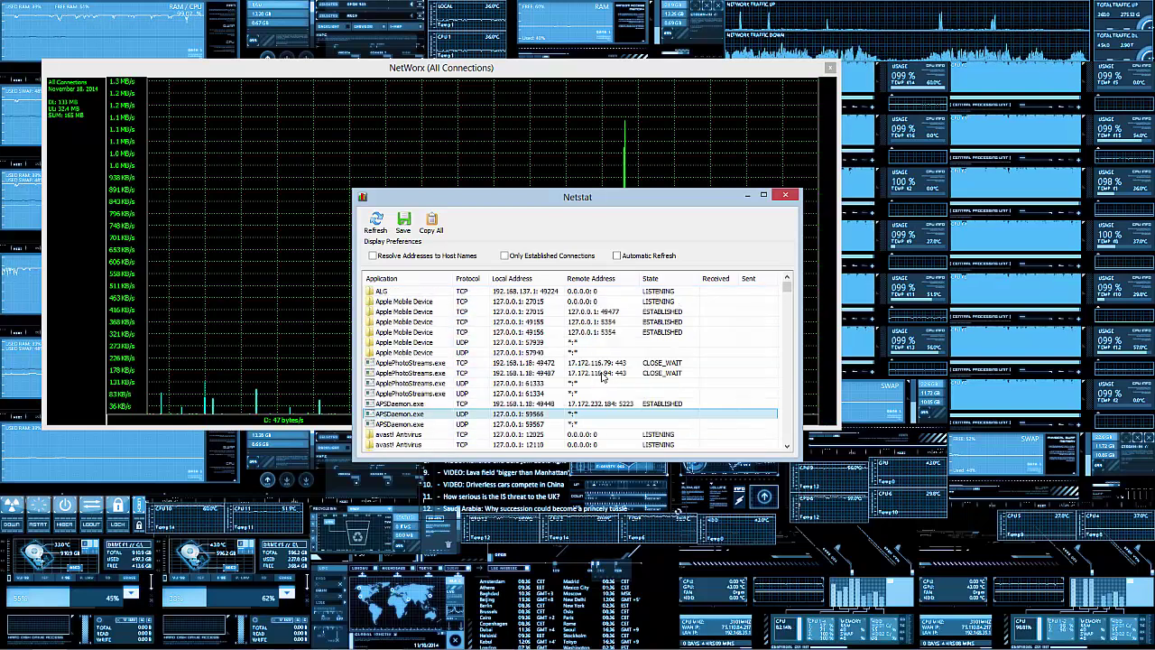
# Enable Automatic Refresh, select the Apple Mobile Device connection, then close Netstat
pyautogui.click(617, 257)
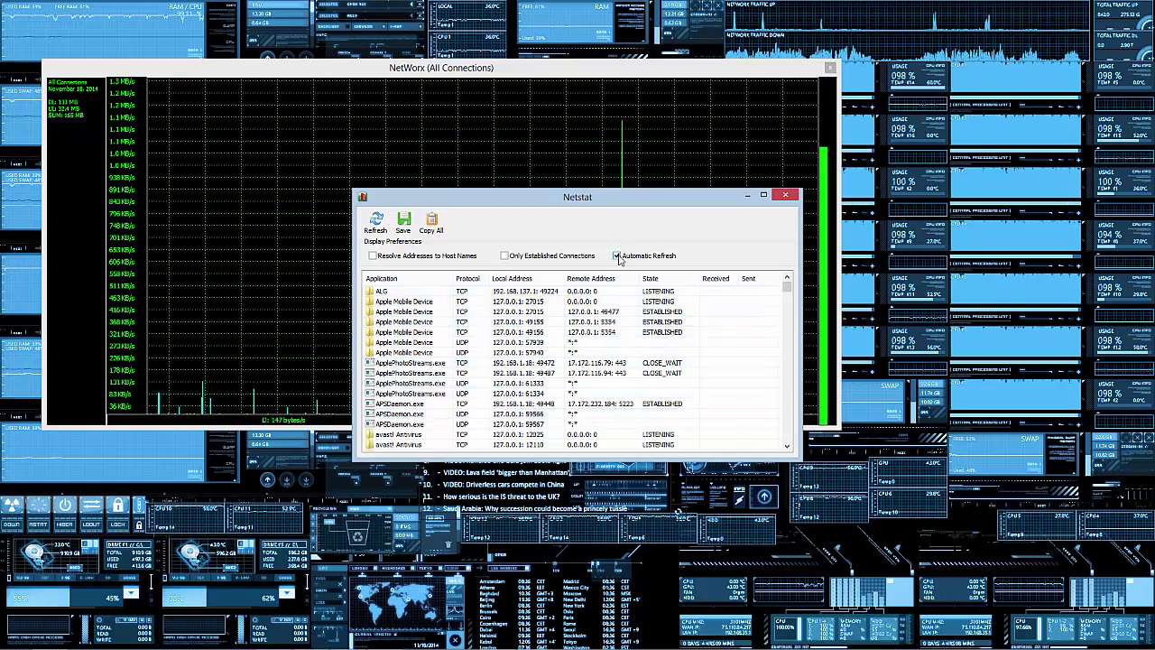
pyautogui.click(609, 302)
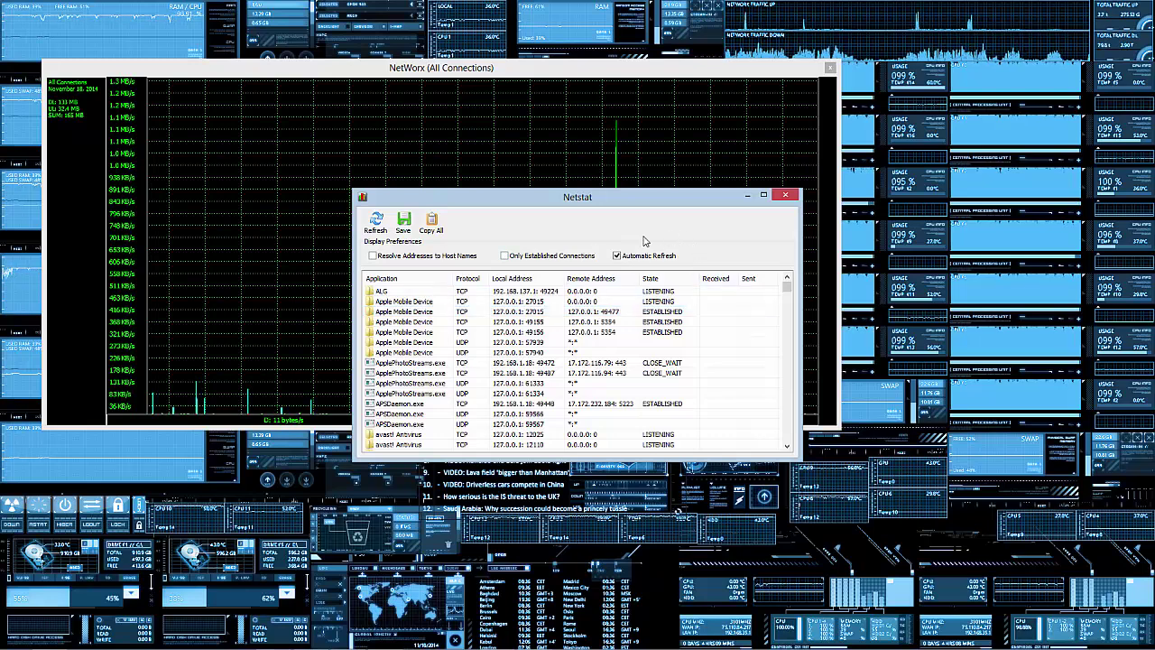
pyautogui.click(789, 197)
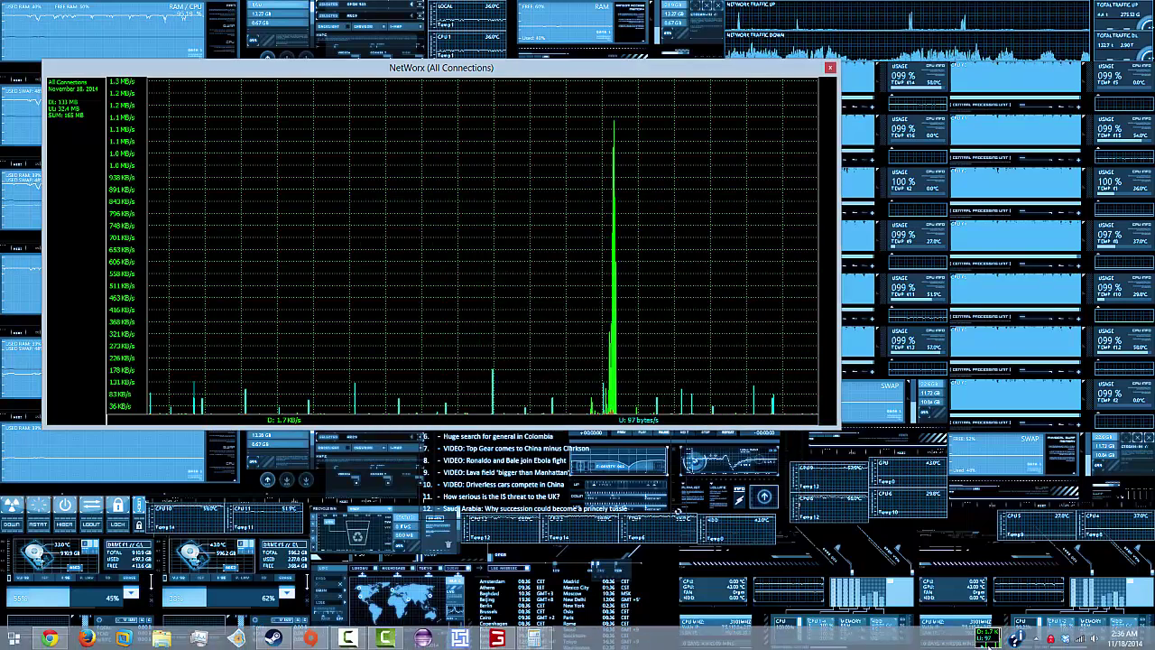
pyautogui.rightClick(989, 642)
pyautogui.moveTo(1012, 593)
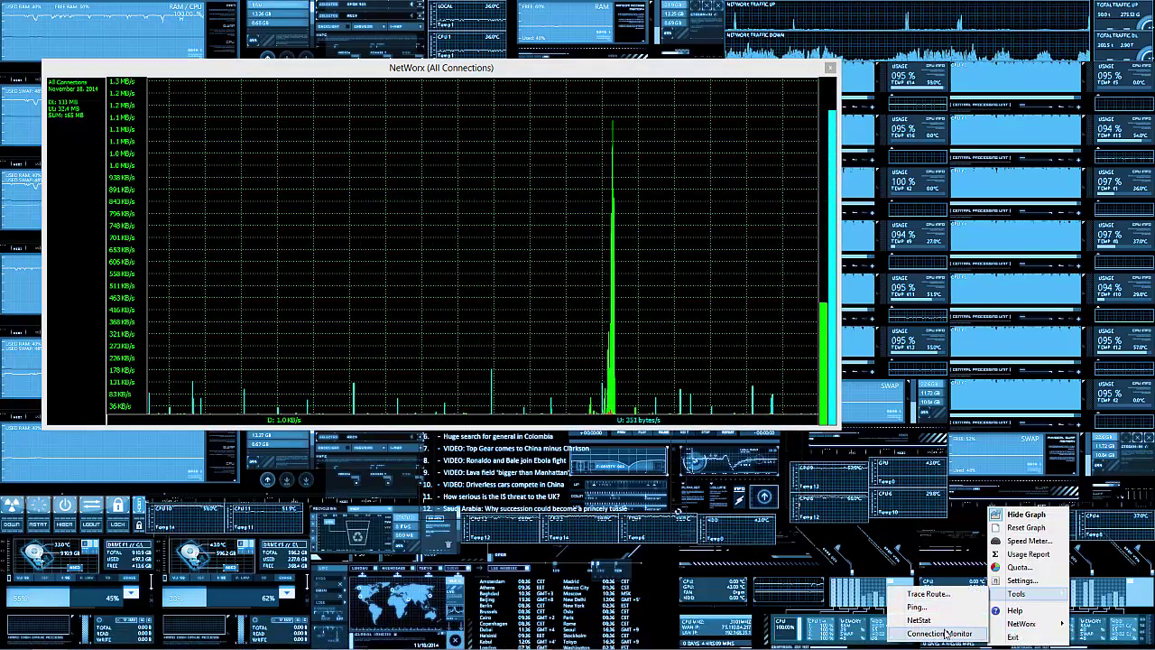
pyautogui.click(943, 633)
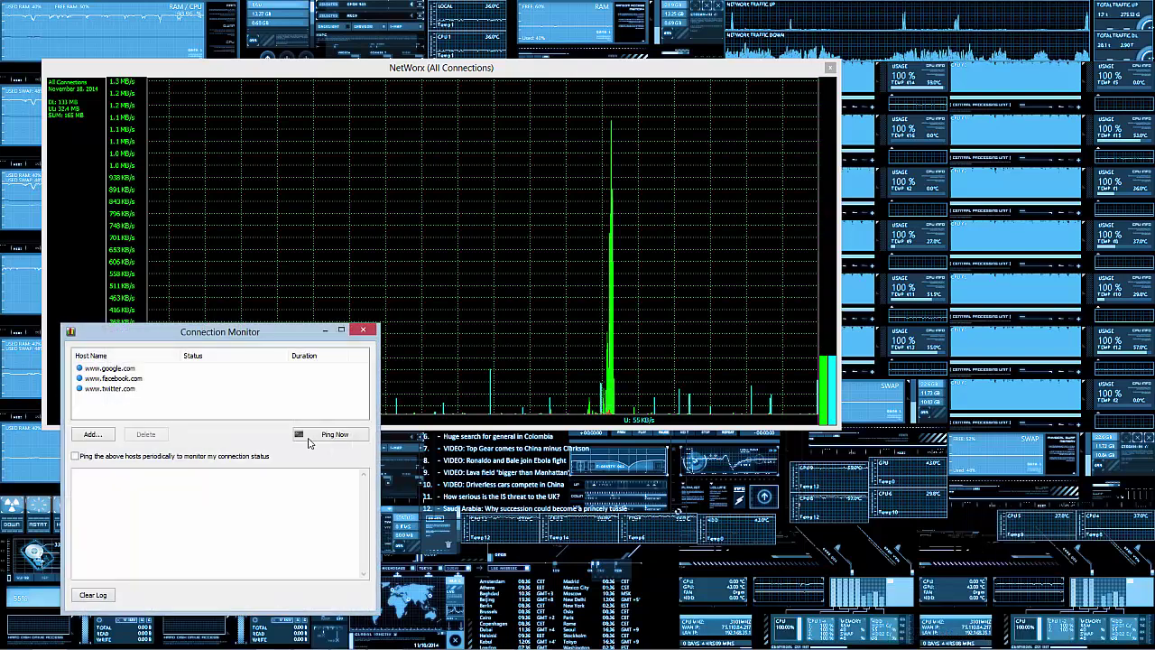
pyautogui.click(117, 368)
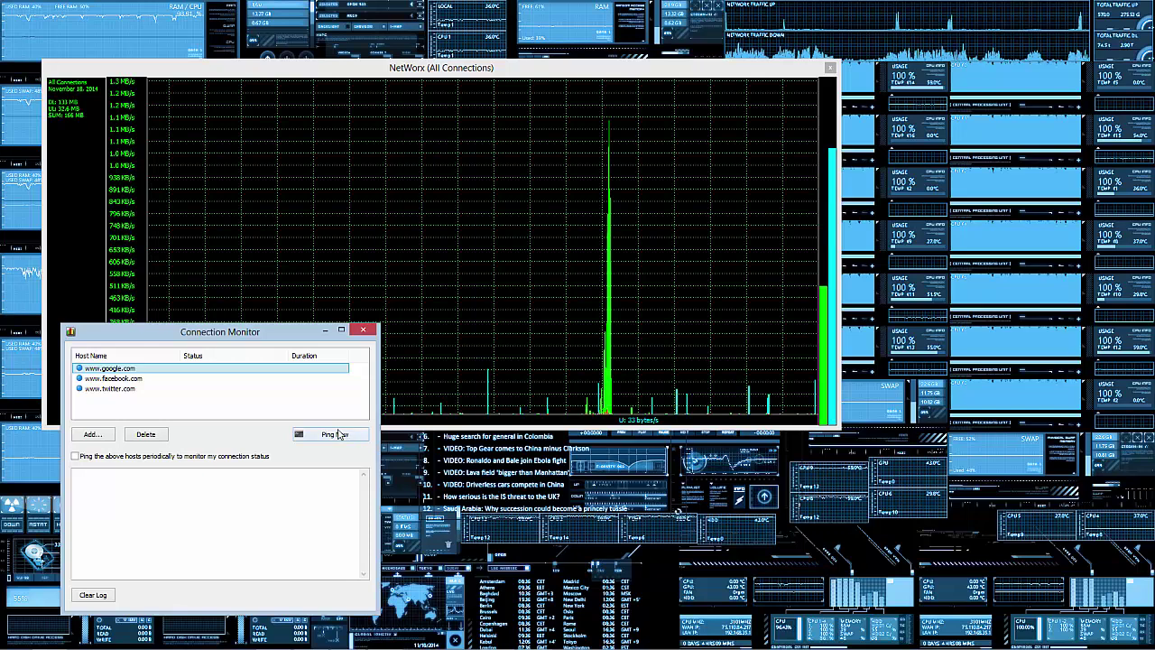
pyautogui.click(336, 433)
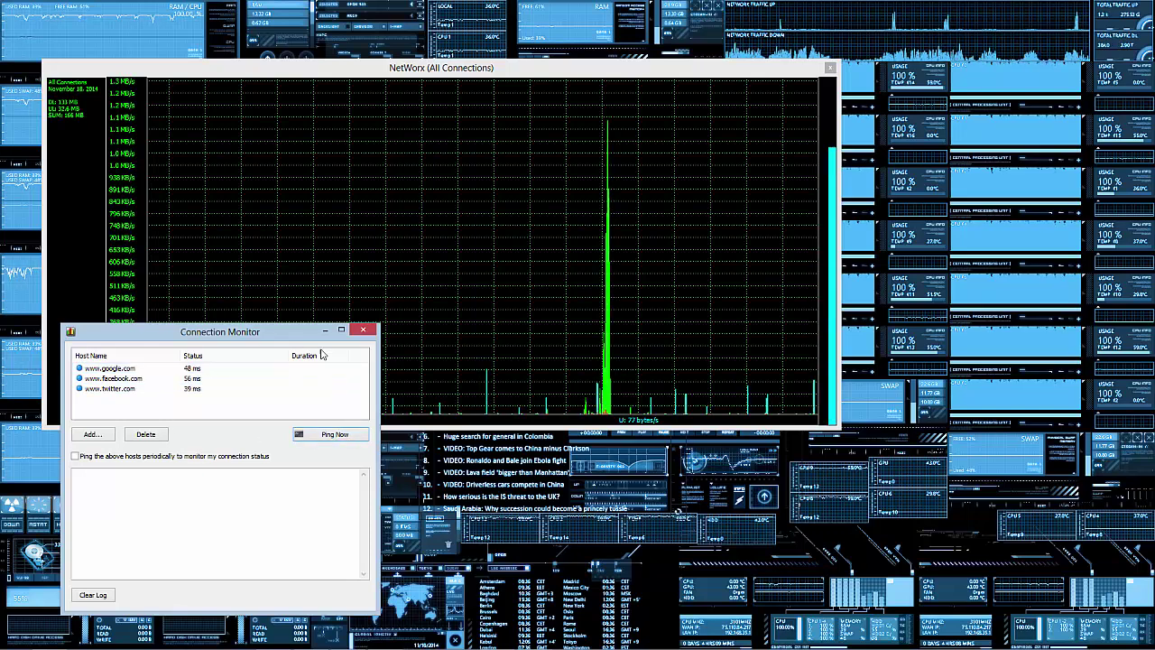
pyautogui.click(363, 329)
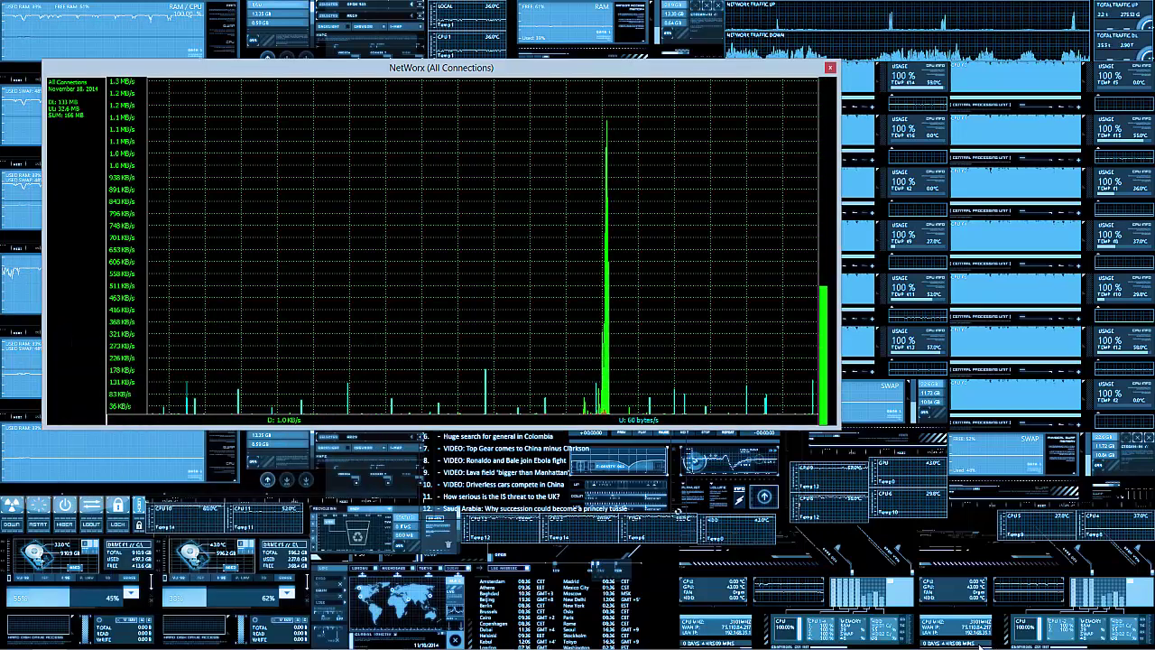
# Open the NetWorx tray menu and its submenu, dismissing stray taskbar and Rainmeter menus with Esc
pyautogui.rightClick(992, 638)
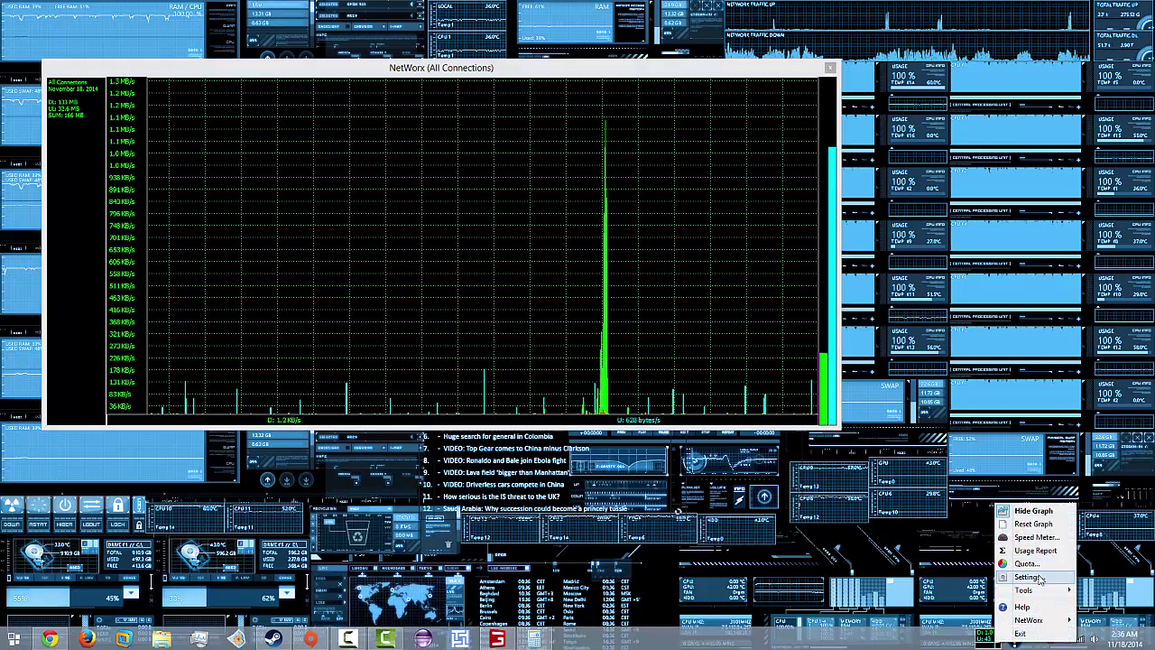
pyautogui.moveTo(1023, 623)
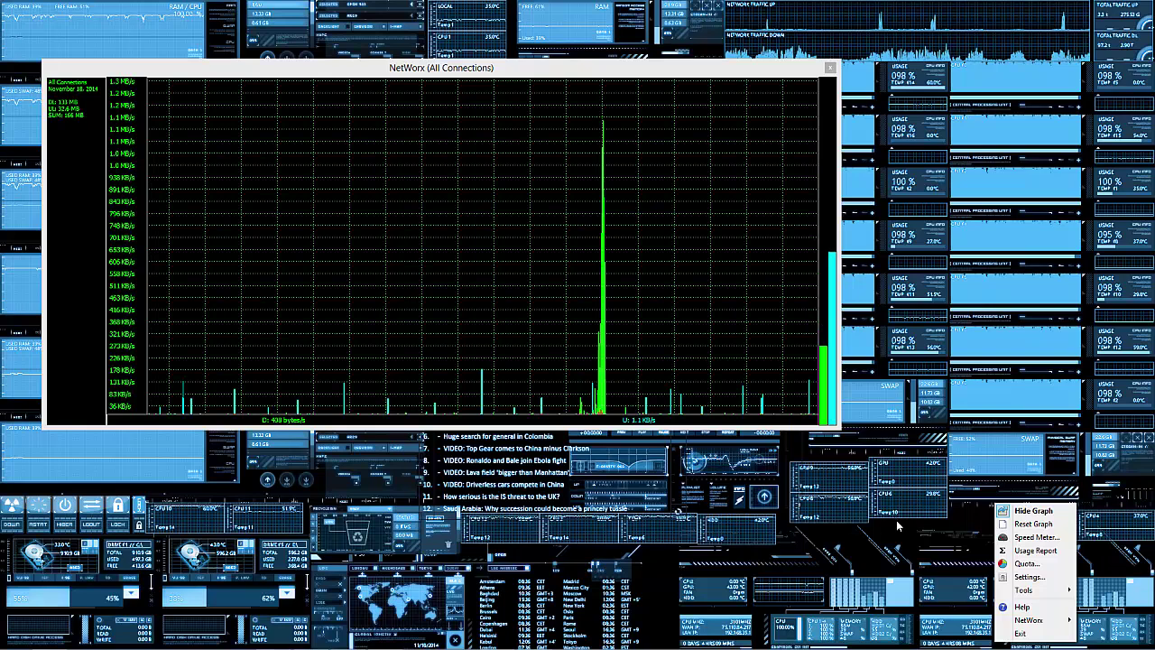
pyautogui.rightClick(938, 629)
pyautogui.press('Escape')
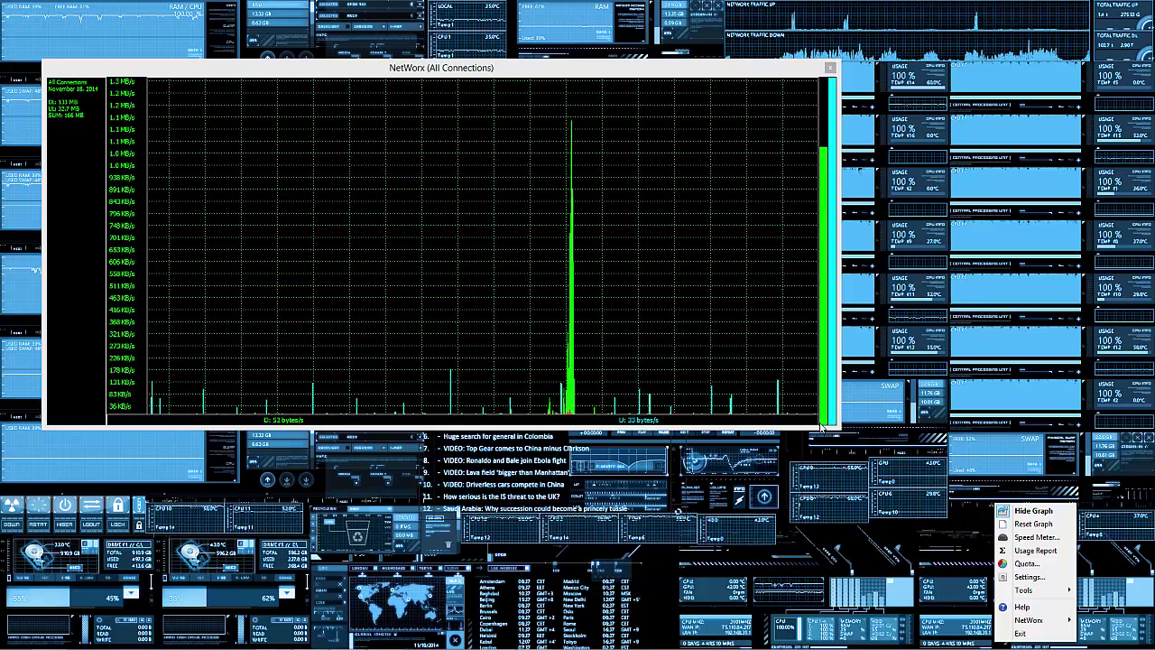
pyautogui.rightClick(882, 508)
pyautogui.press('Escape')
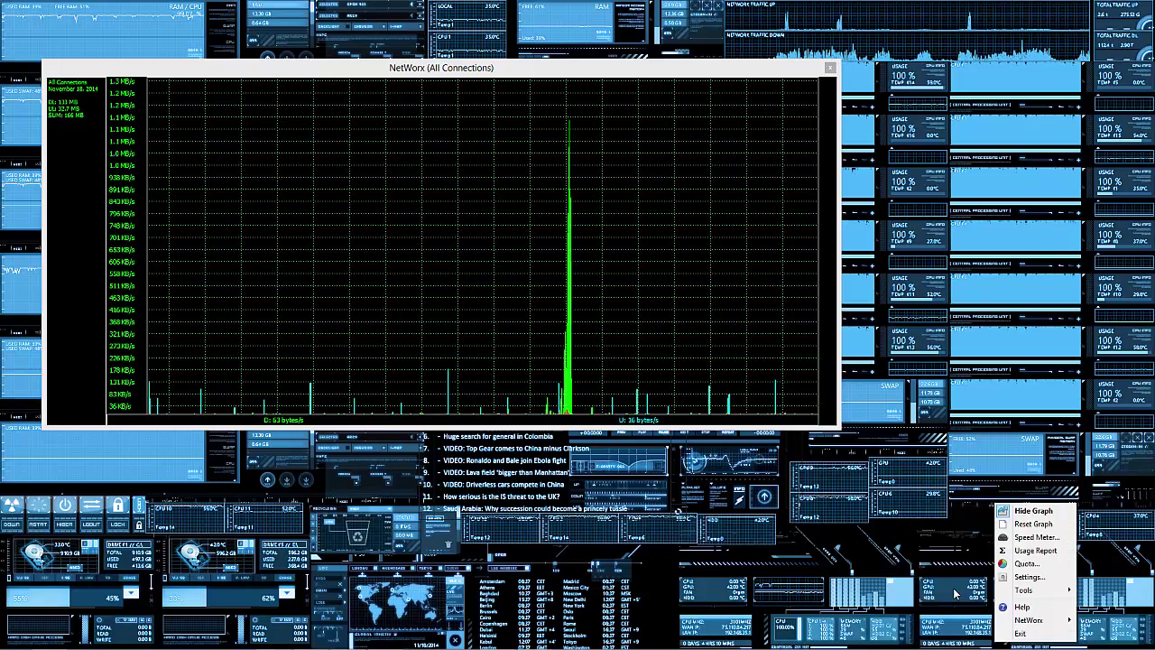